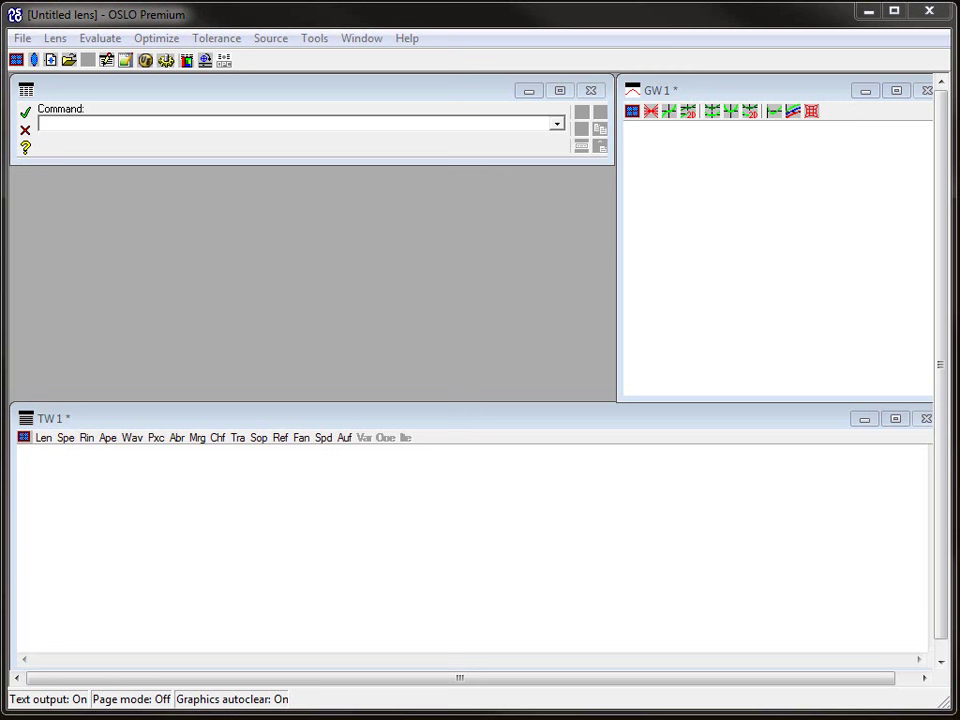
Create a new lens file named Example_Doublet_Basic with 4 surfaces, correcting the misspelled name.
left_click(21, 38)
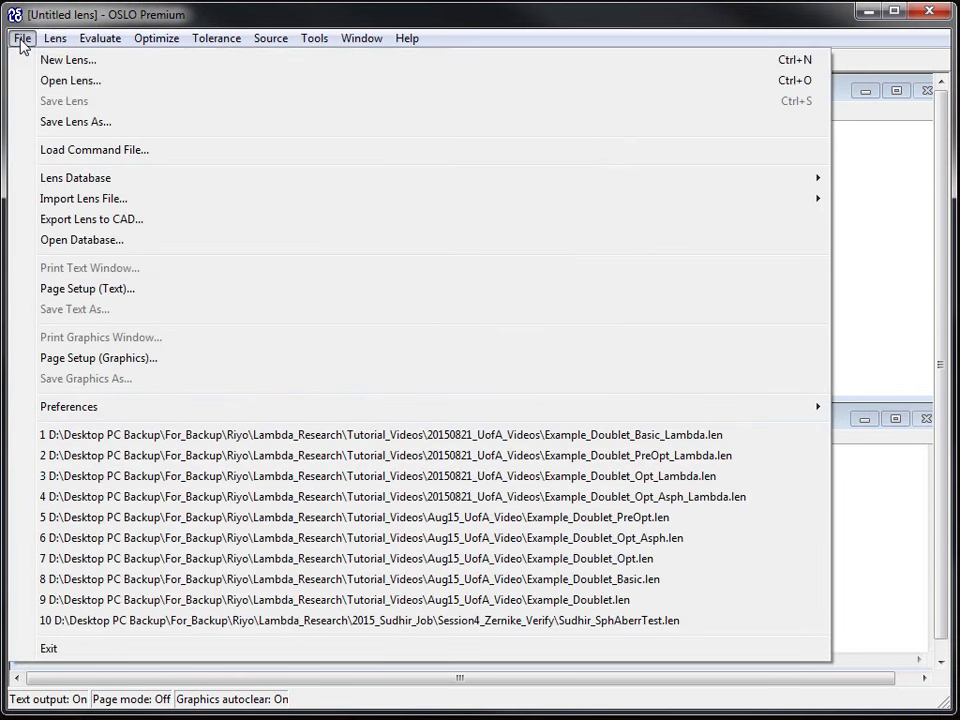
left_click(66, 60)
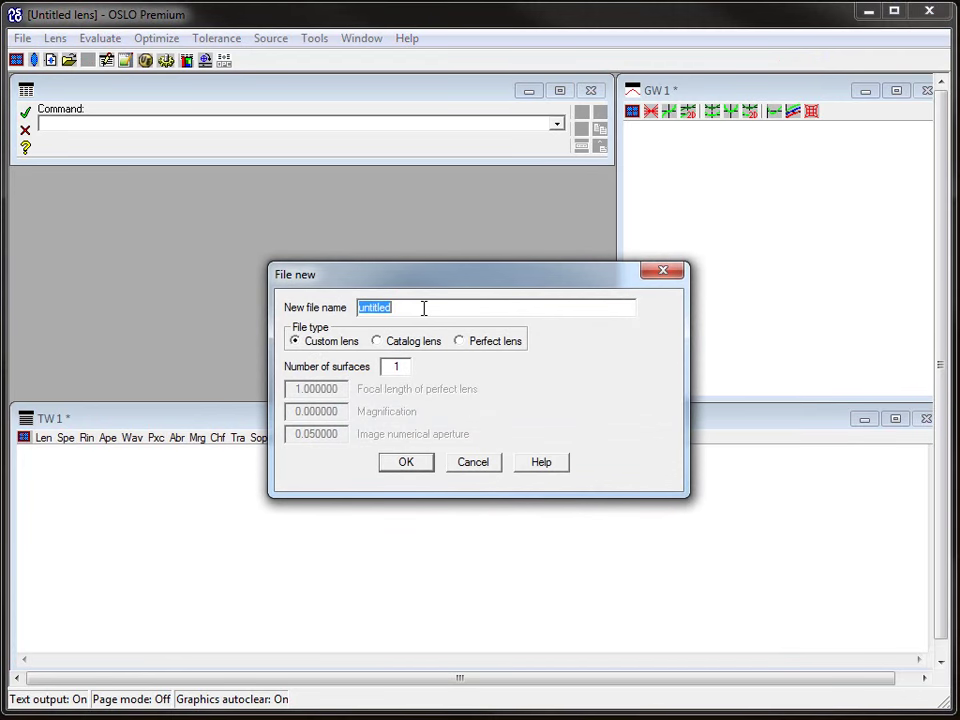
type("Exampl")
type("e_dbou")
type("blet")
key("BackSpace")
key("BackSpace")
key("BackSpace")
key("BackSpace")
key("BackSpace")
key("BackSpace")
key("BackSpace")
type("Doublet_Basic")
double_click(396, 367)
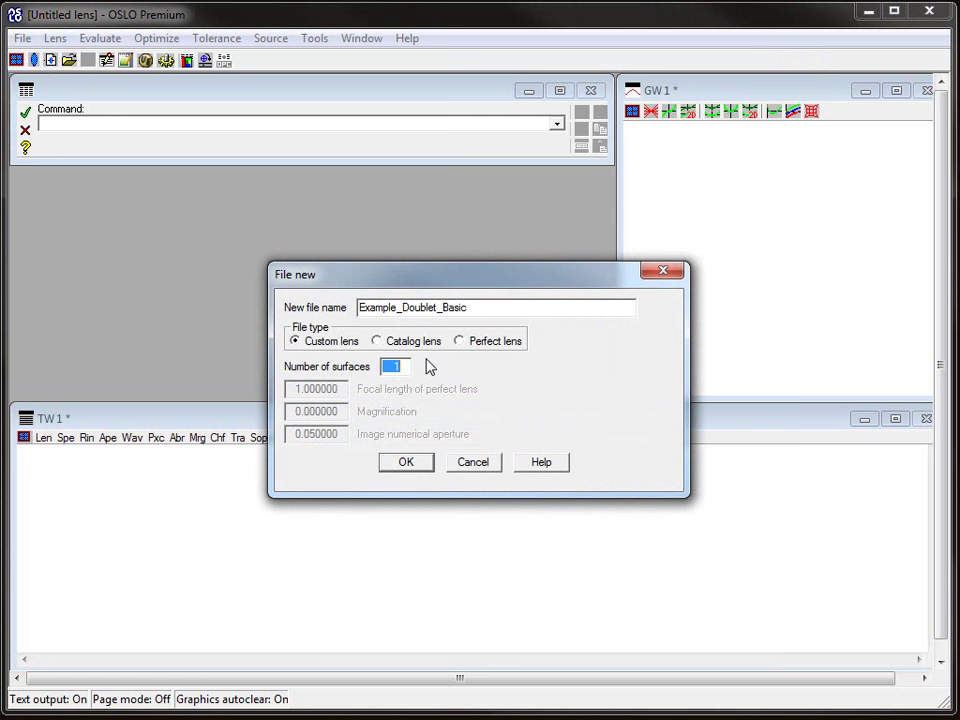
key("BackSpace")
type("4")
left_click(405, 463)
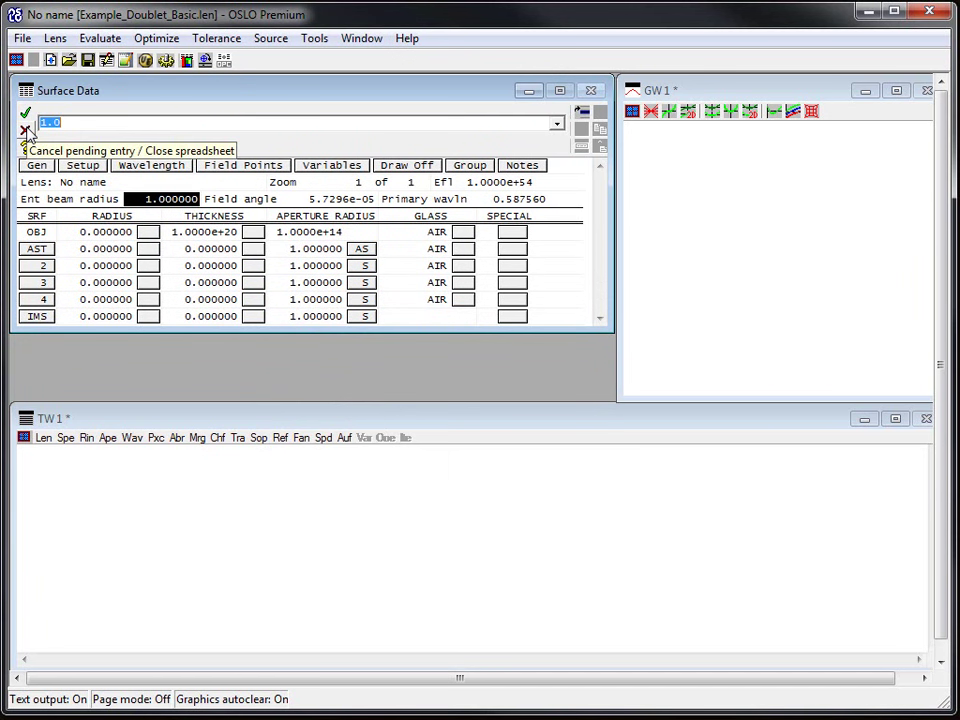
Enter 'Doublet Set-Up Example' as the lens name in the Surface Data spreadsheet.
left_click(25, 128)
left_click(33, 60)
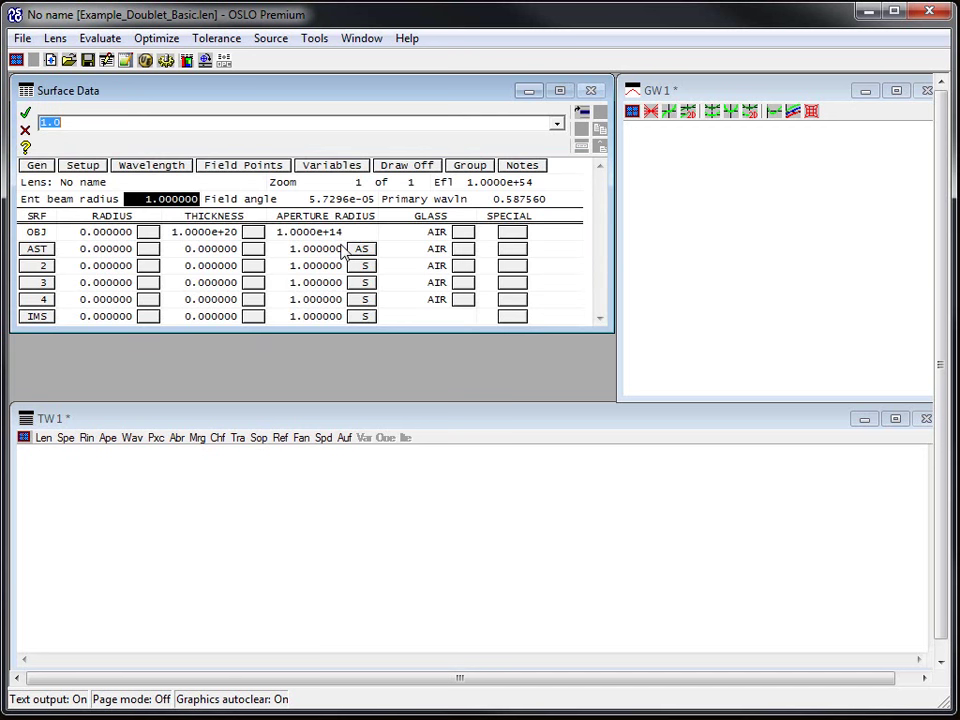
left_click(141, 186)
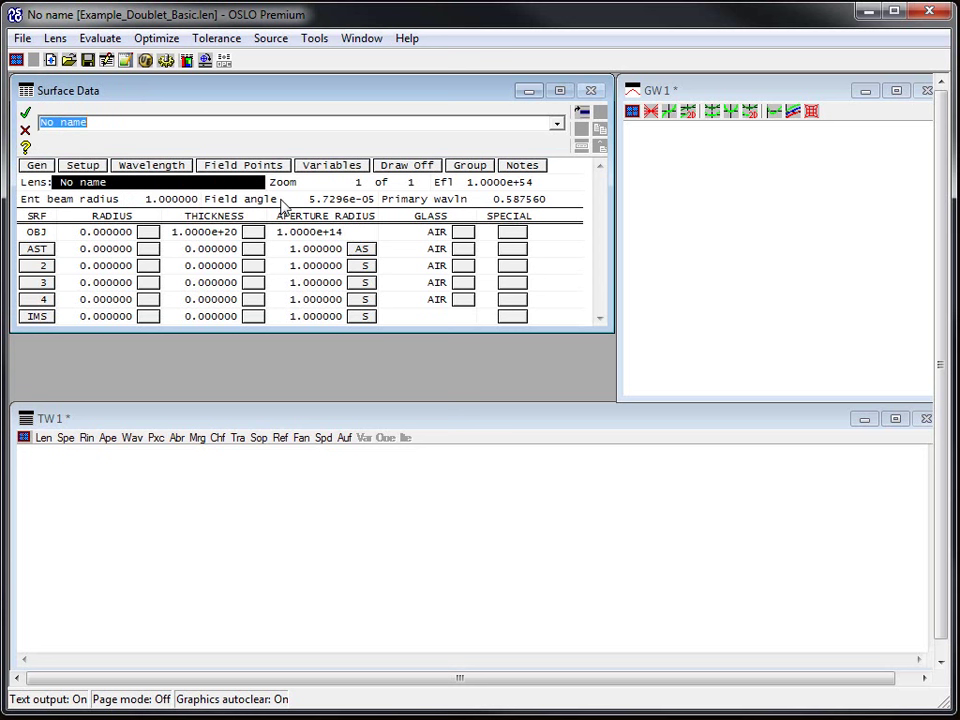
type("Doublet")
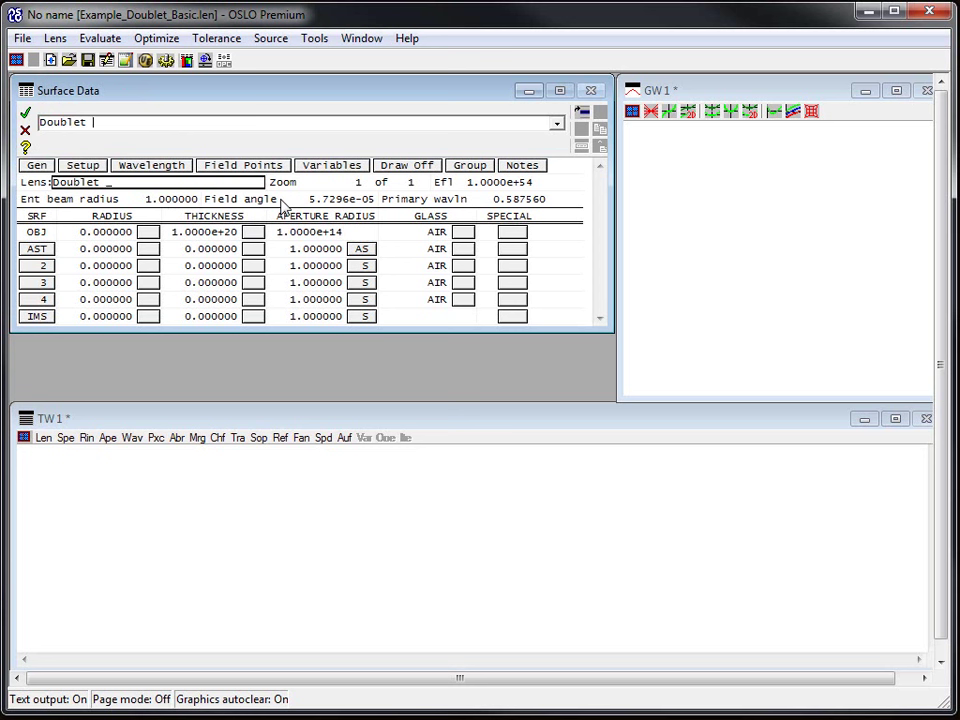
type(" Set-Up Example")
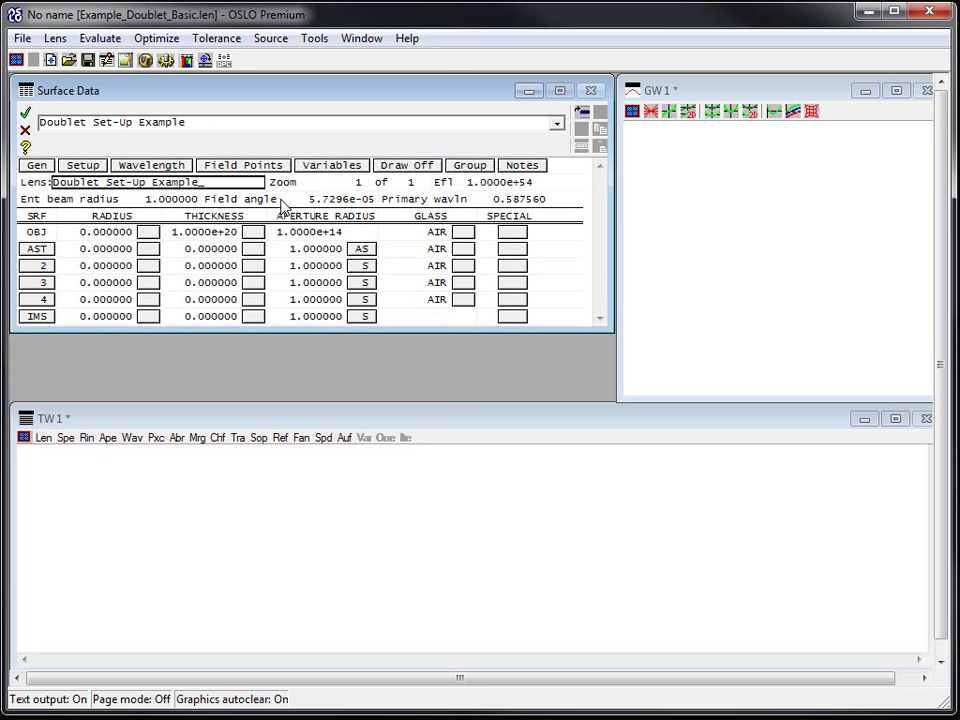
key("Return")
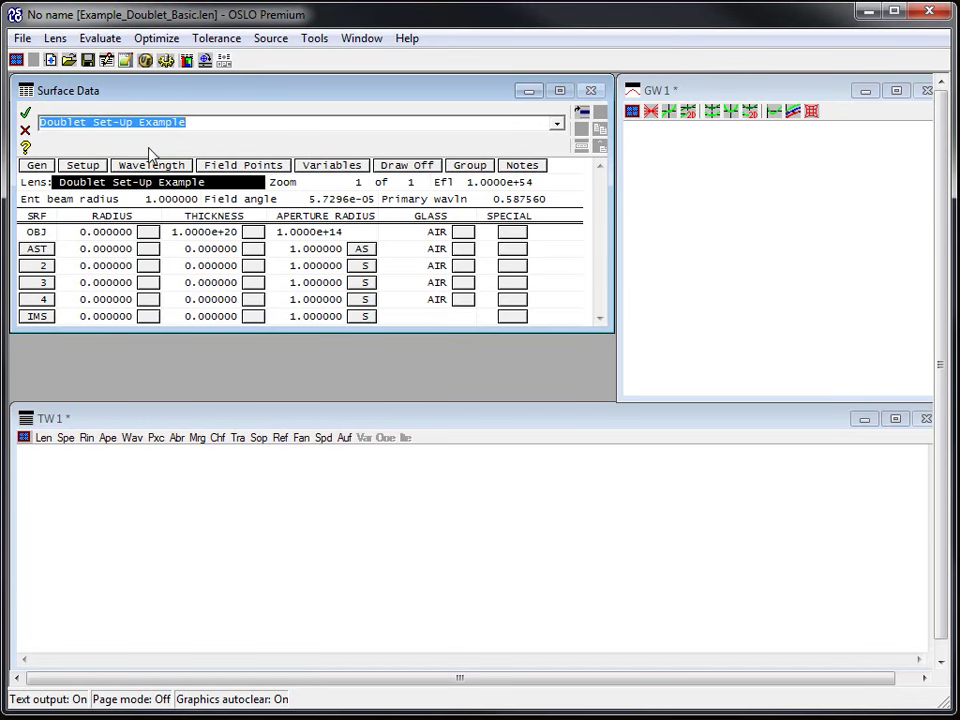
Enter the designer's name in General Conditions, accept it, and close the Surface Data spreadsheet.
left_click(36, 166)
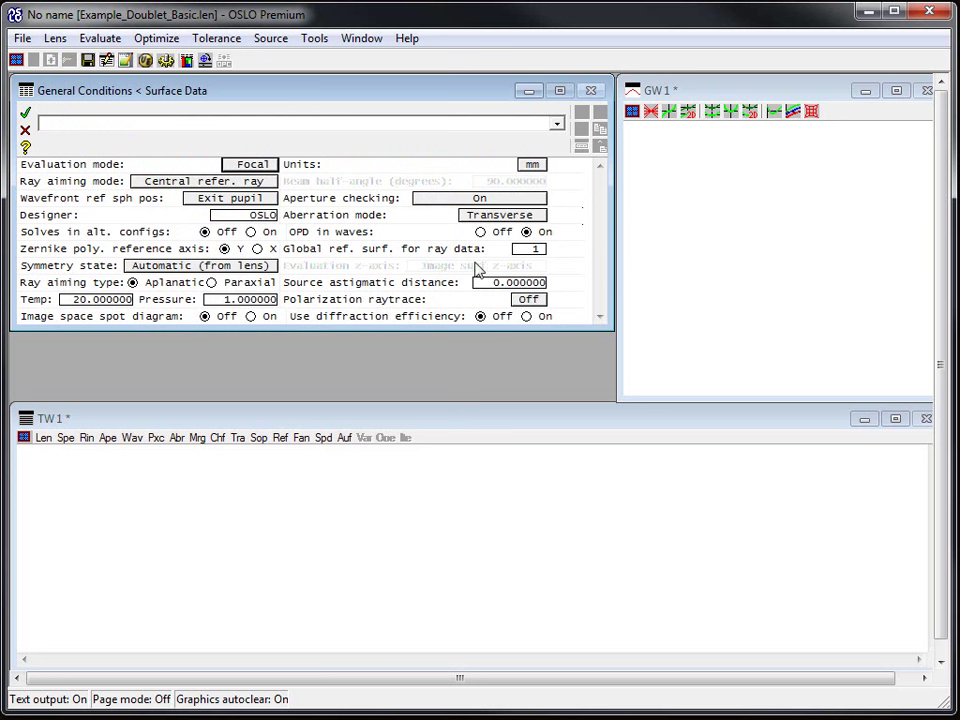
left_click(245, 215)
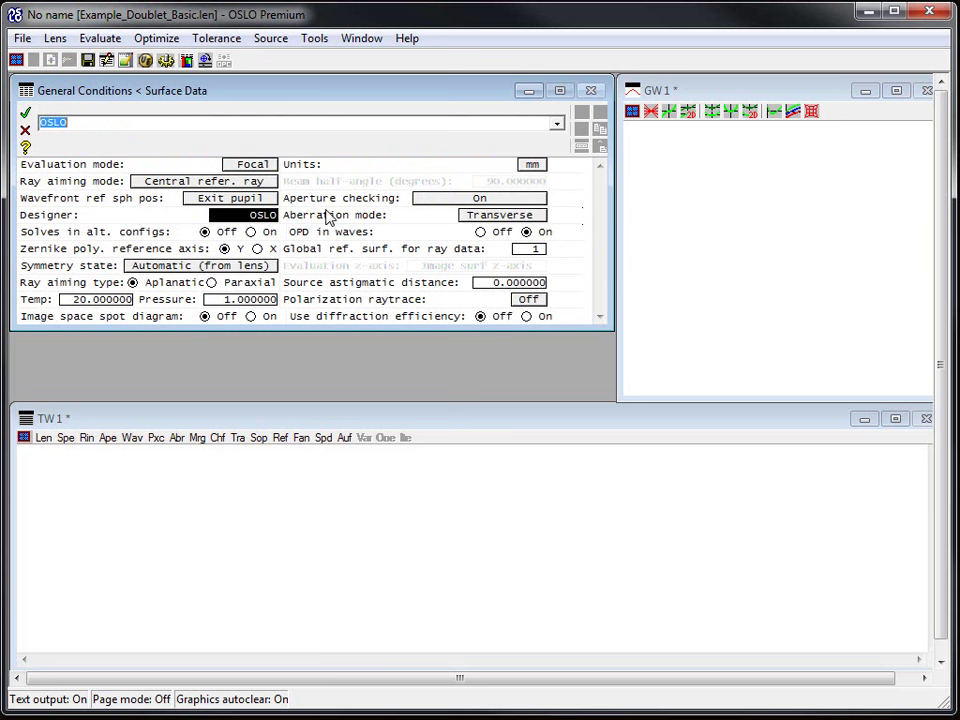
type("Youngworth")
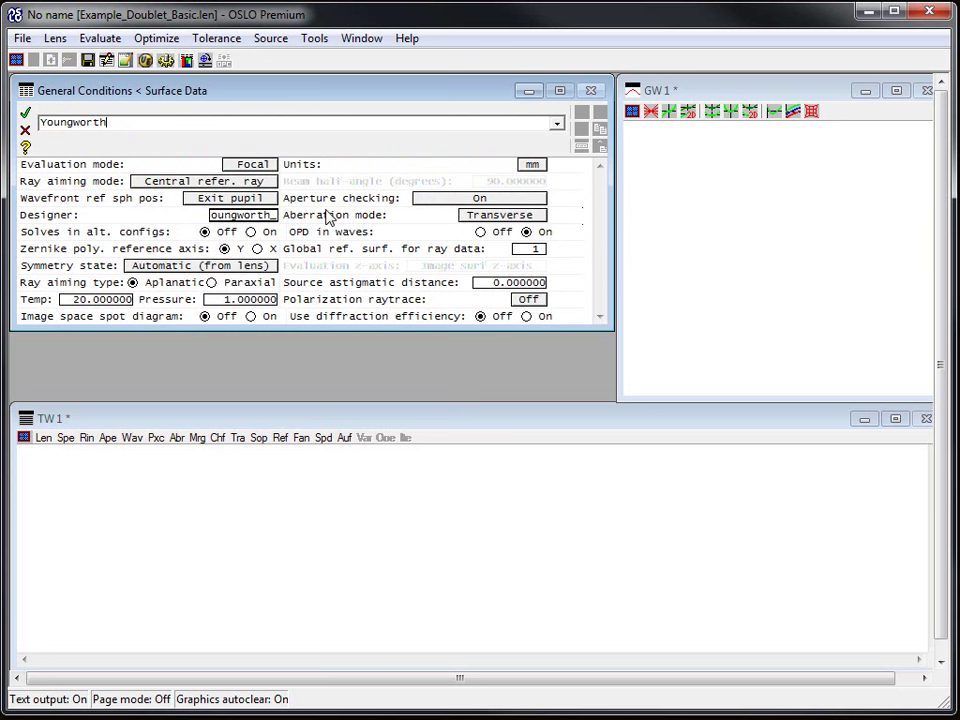
key("Return")
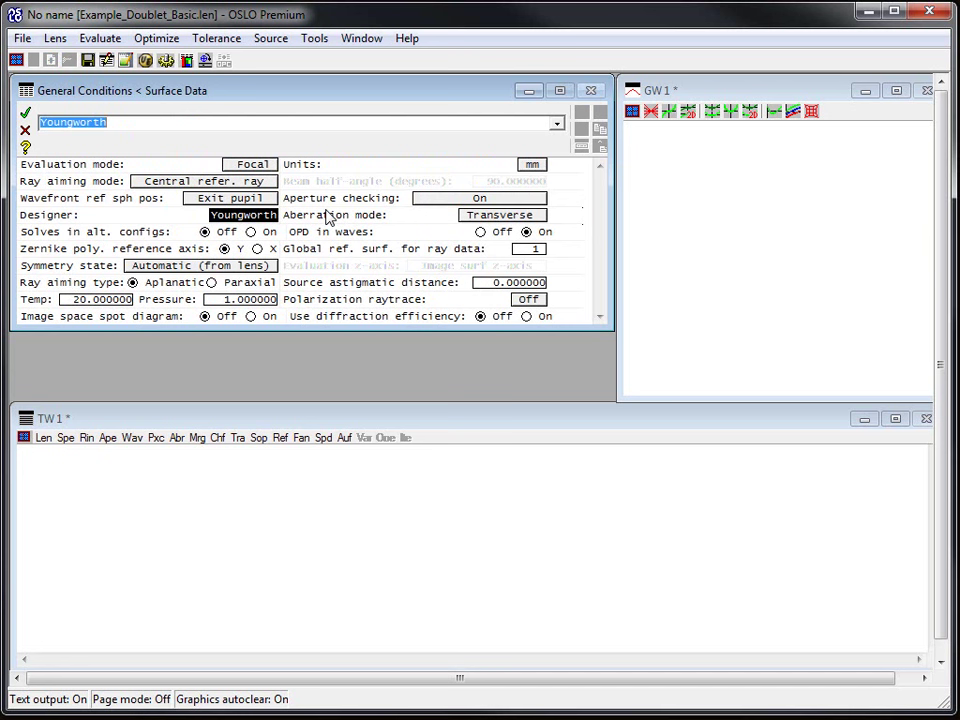
left_click(28, 116)
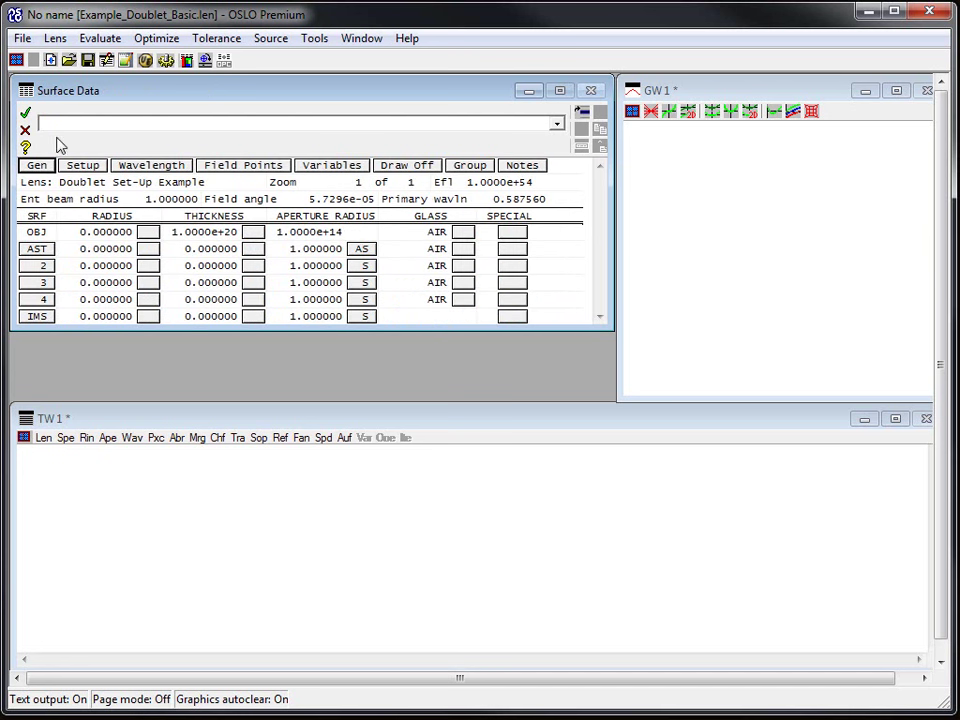
left_click(26, 113)
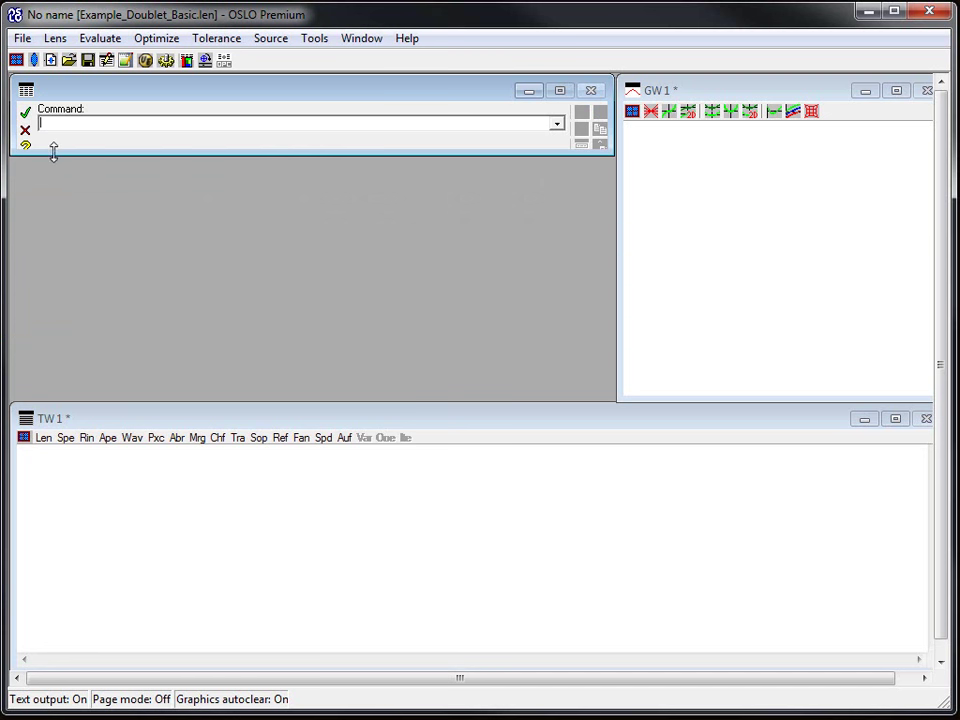
Set the entrance beam radius to 15 and open the Paraxial Setup Editor.
left_click(34, 60)
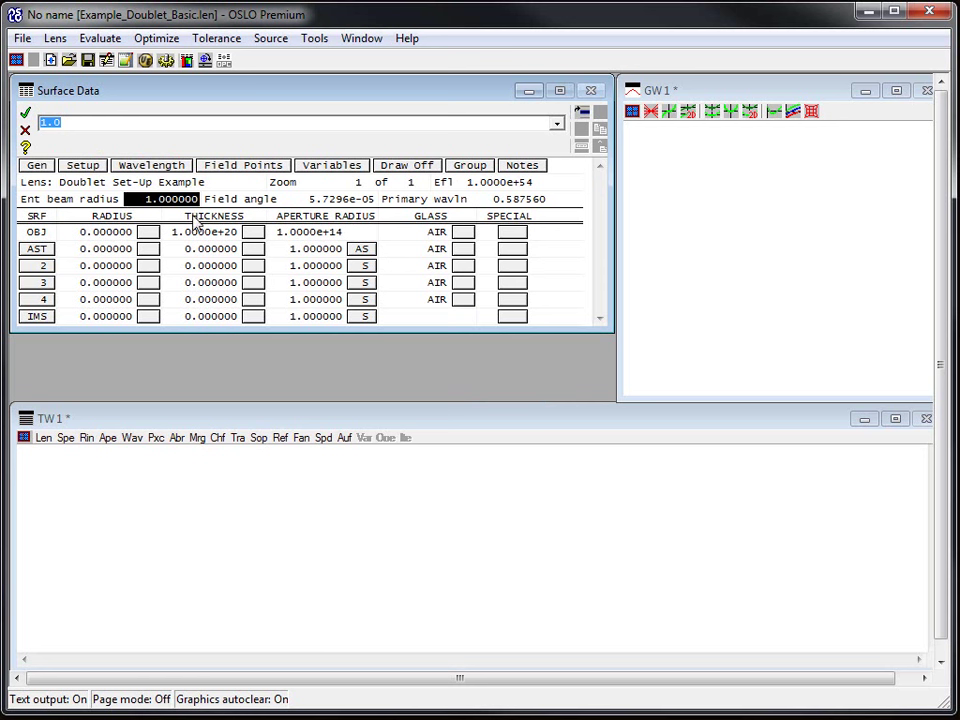
type("15")
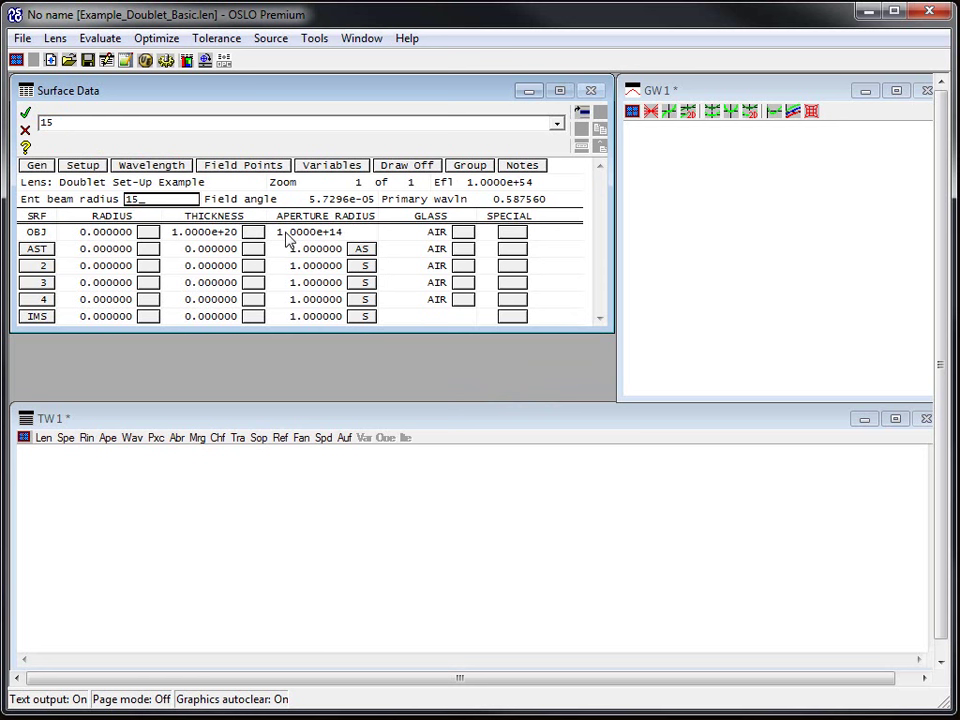
key("Return")
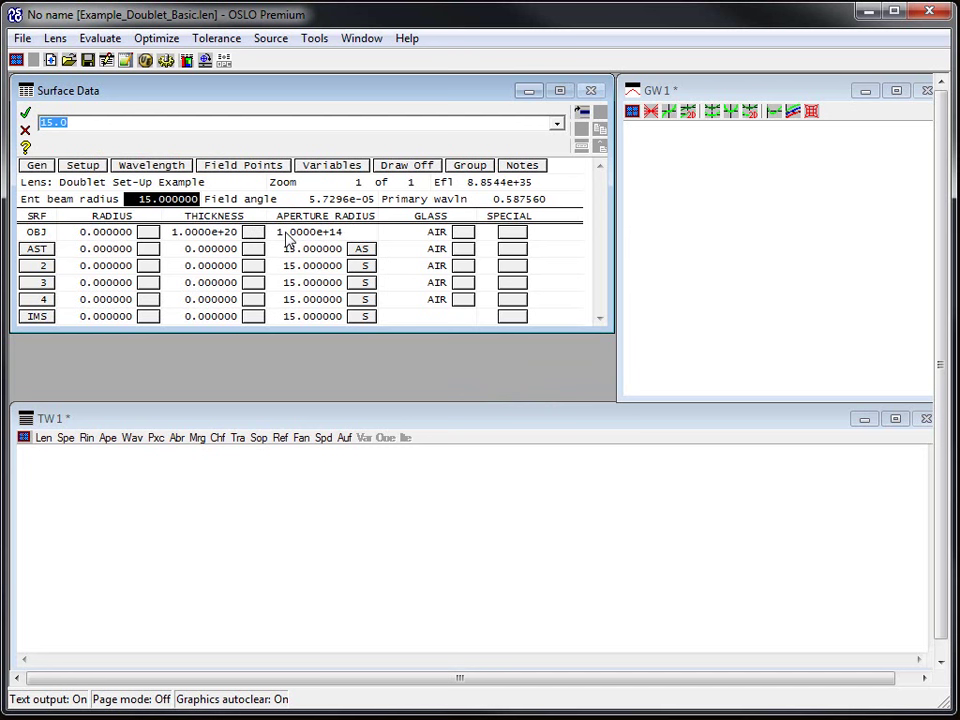
left_click(84, 166)
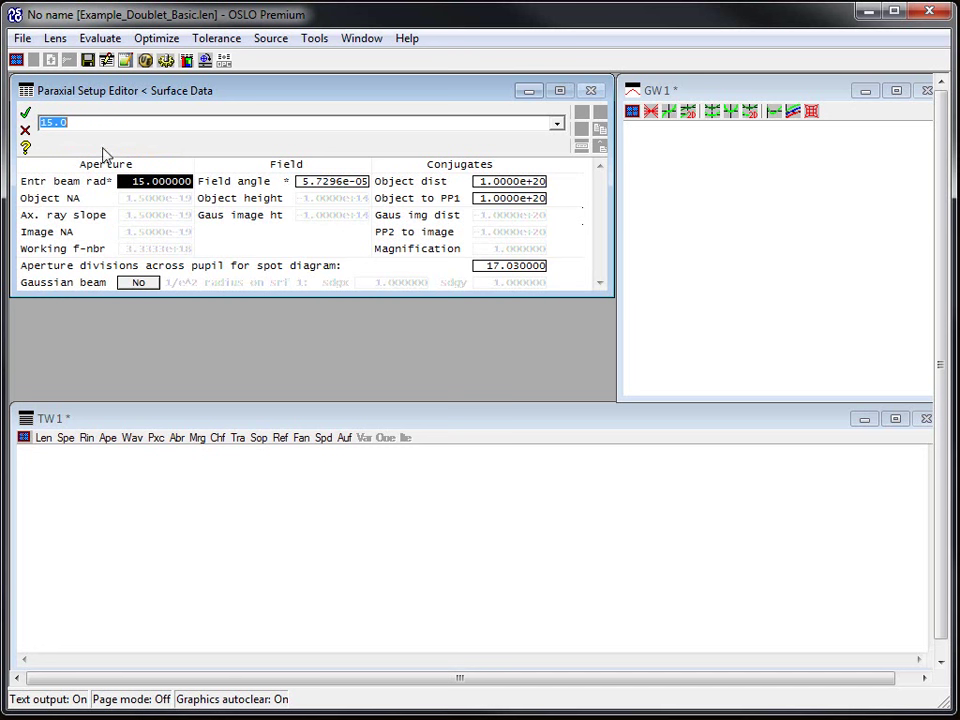
Close the Paraxial Setup Editor after reviewing it twice, then select the field angle value.
left_click(25, 113)
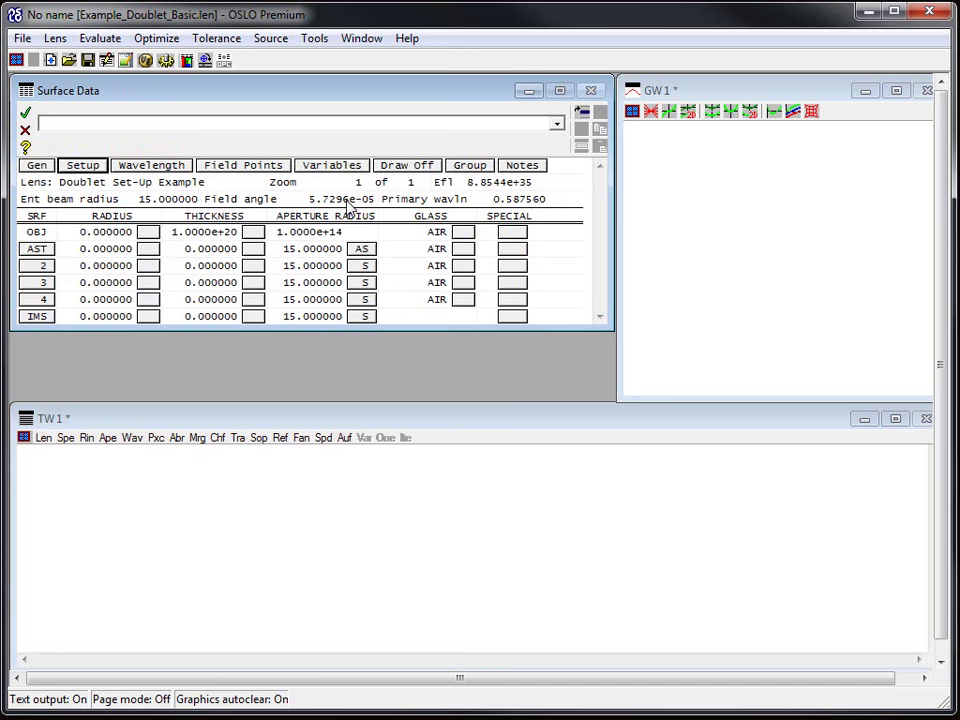
left_click(82, 166)
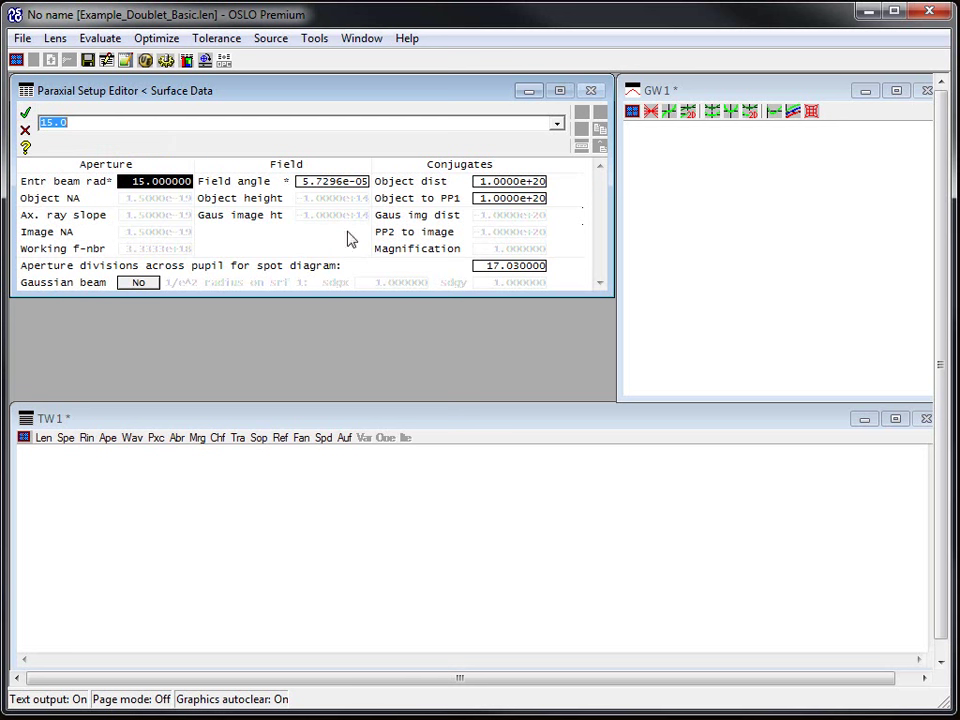
left_click(26, 114)
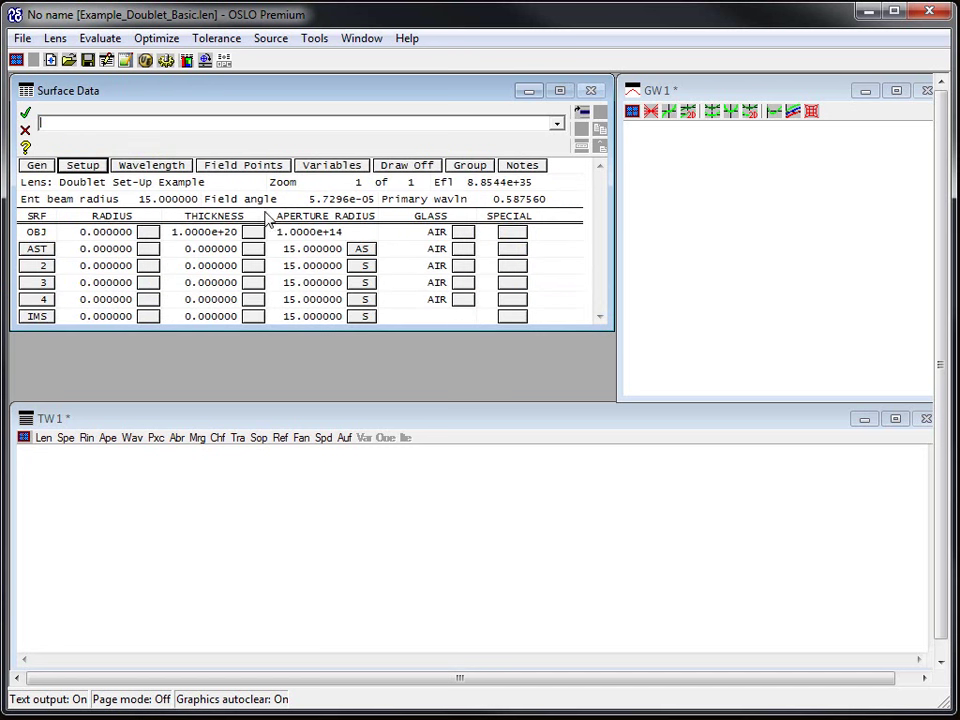
left_click(82, 166)
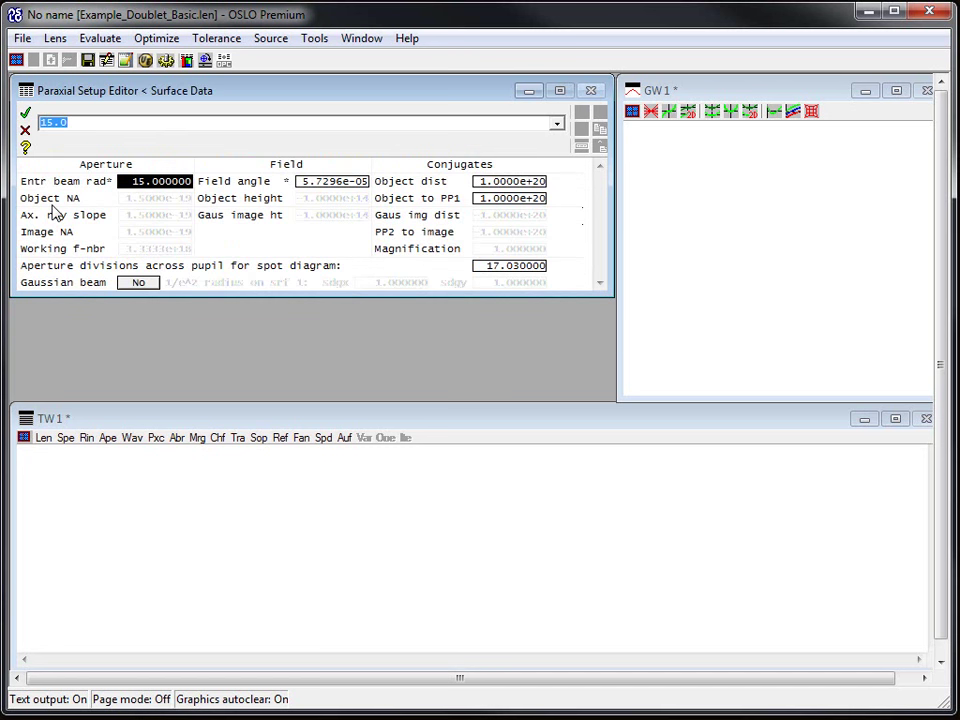
left_click(26, 116)
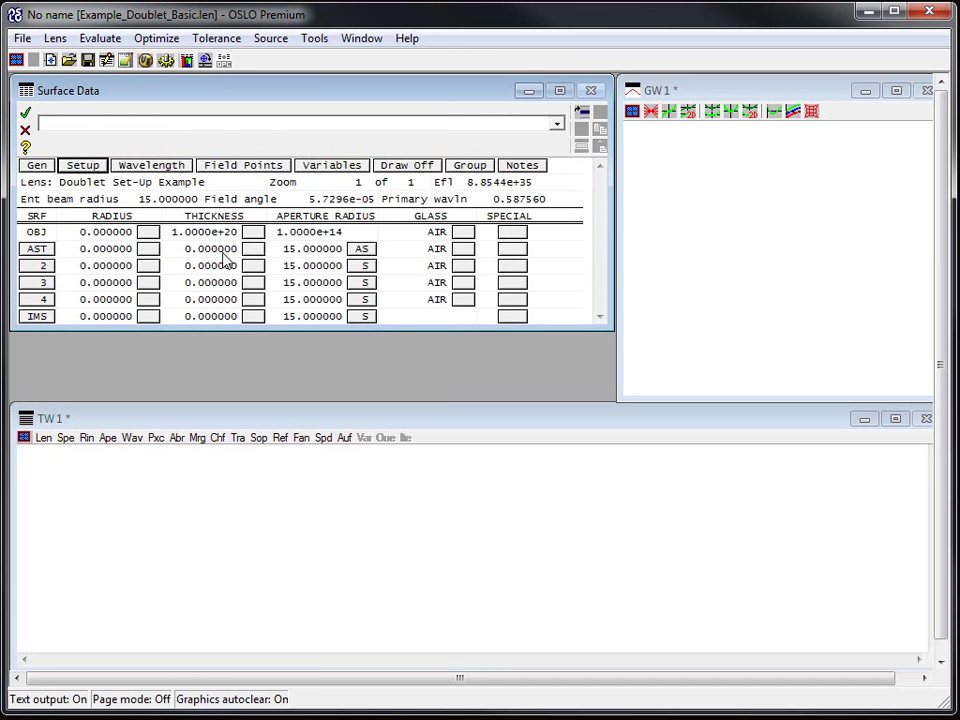
left_click(318, 200)
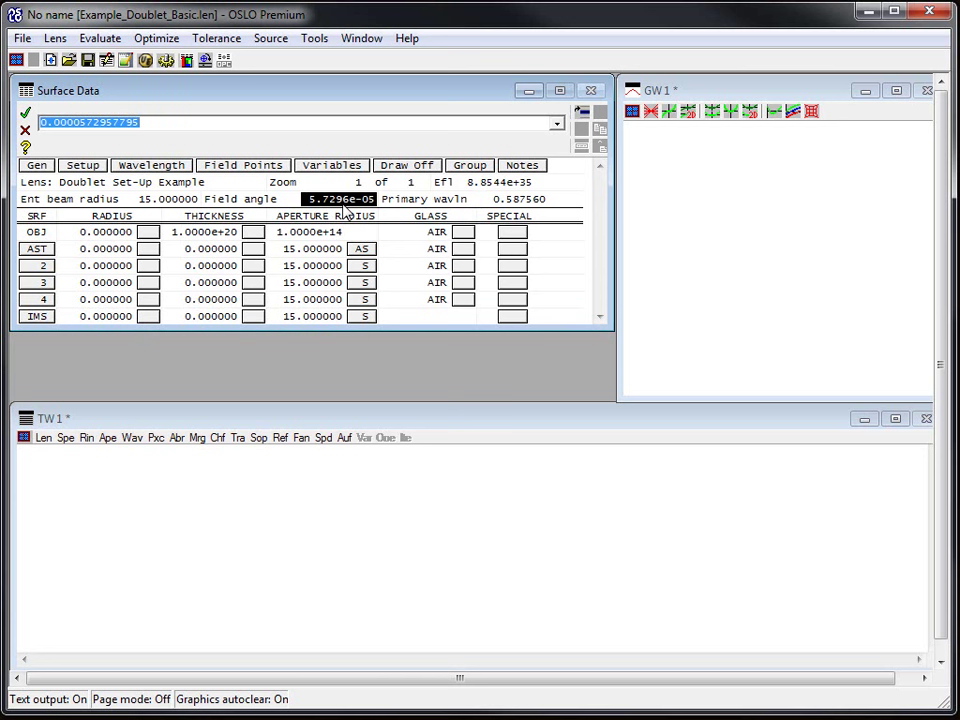
Set the field angle to 1 and show the wavelengths 0.587560, 0.486130 and 0.656270.
type("1")
key("Return")
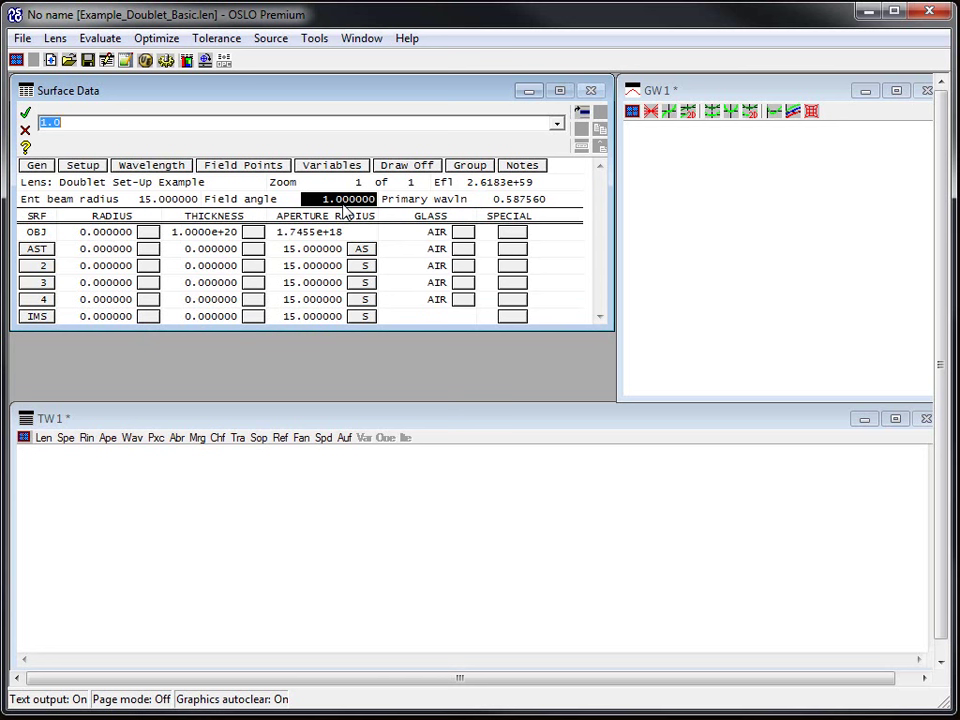
left_click(166, 168)
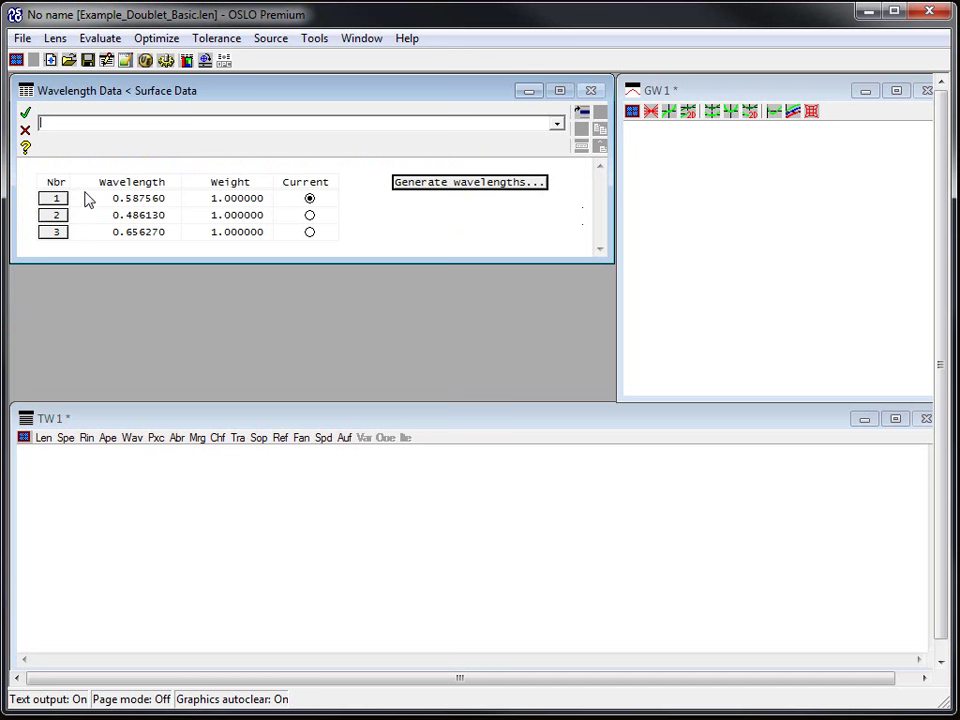
left_click(26, 131)
left_click(140, 169)
left_click(25, 113)
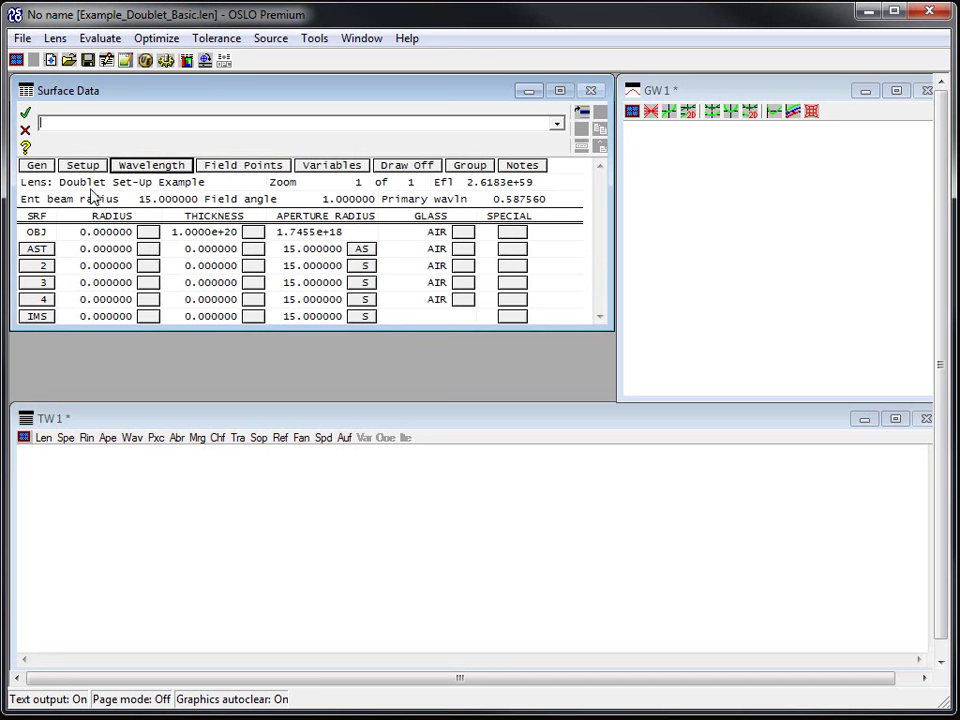
left_click(200, 234)
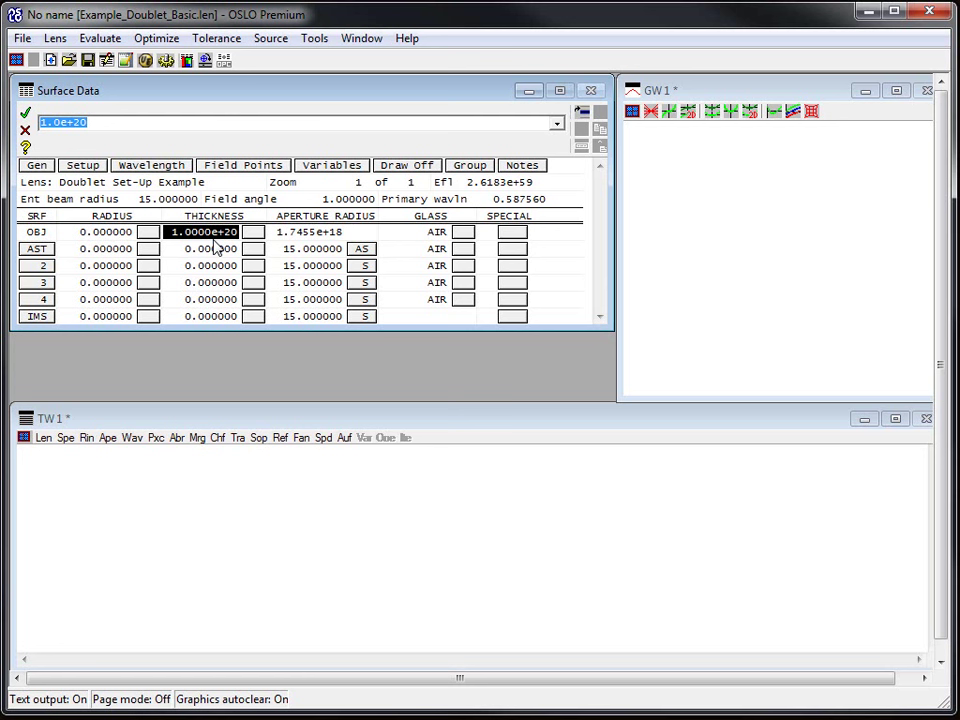
left_click(419, 234)
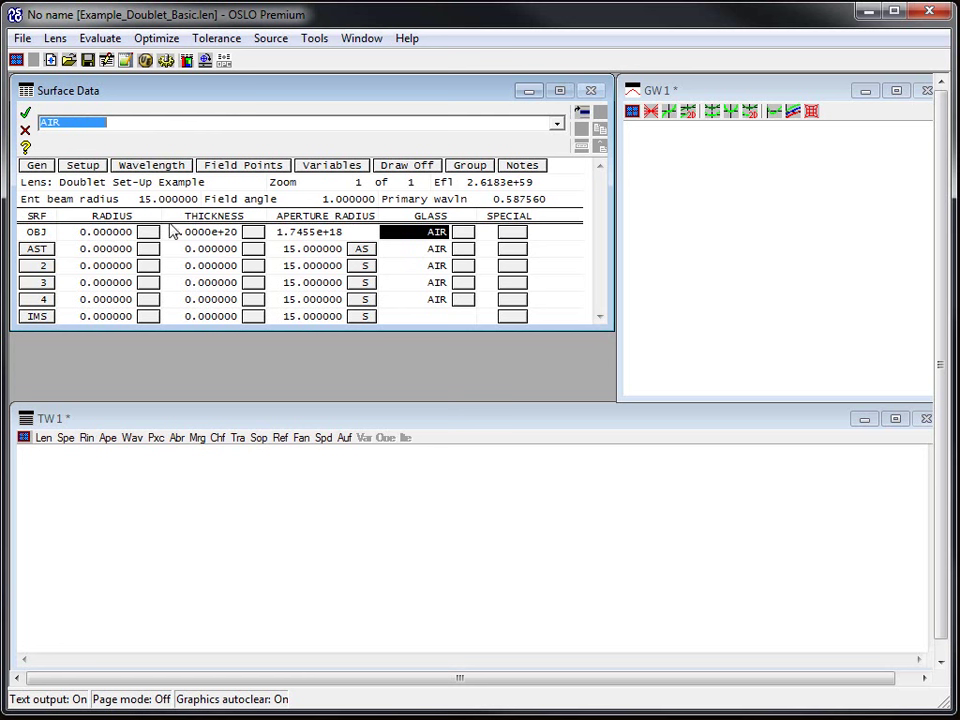
left_click(37, 254)
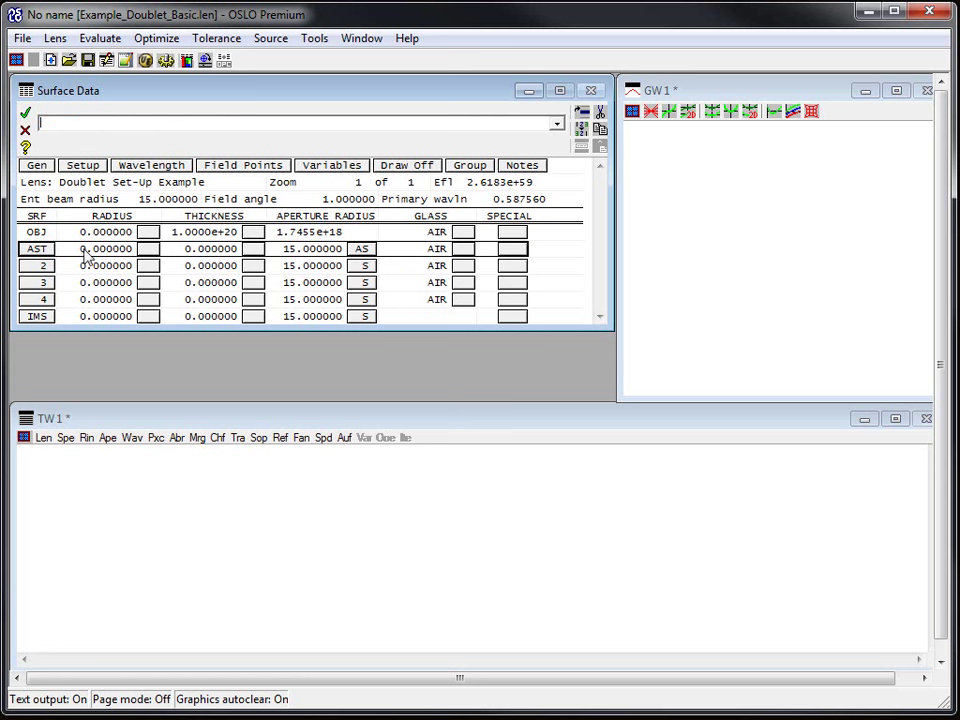
left_click(364, 259)
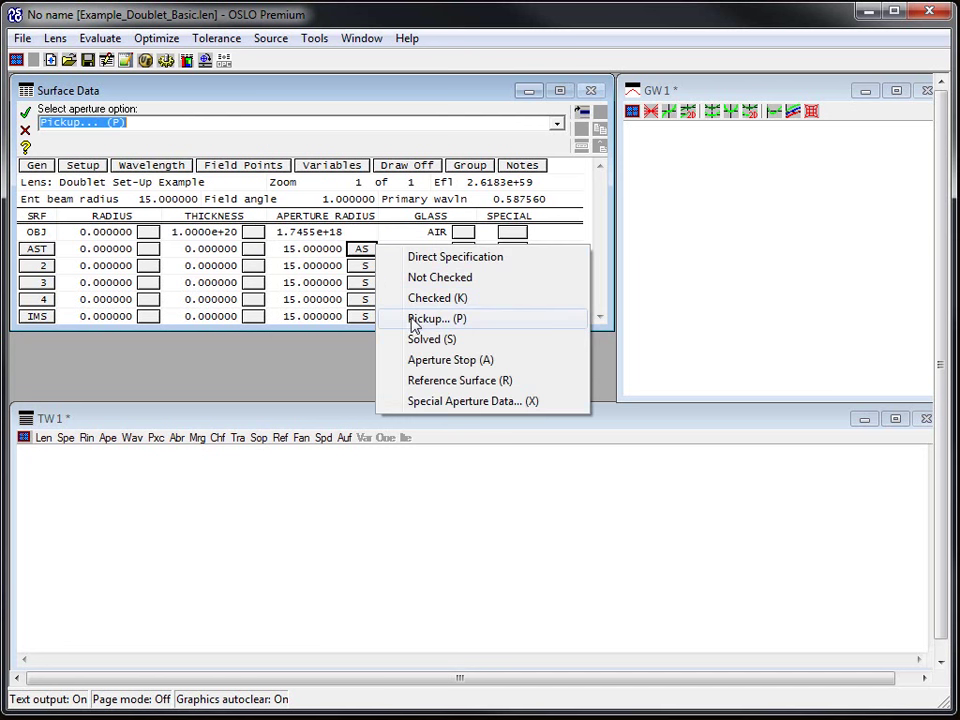
left_click(430, 360)
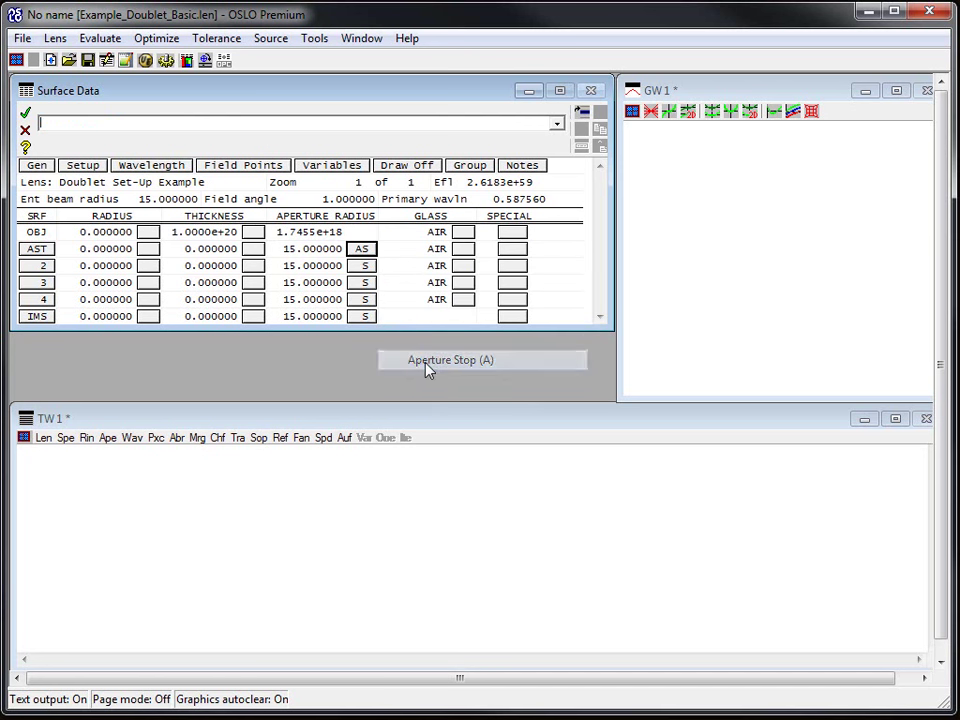
left_click(37, 254)
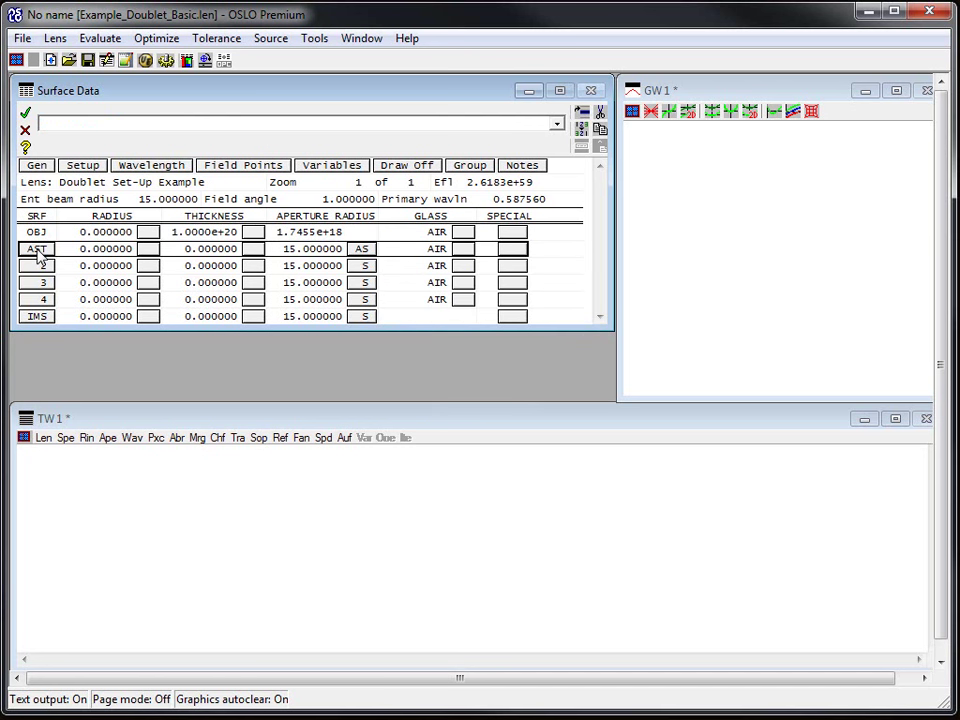
Enter radii of 69, -40 and -130 for surfaces 2, 3 and 4.
left_click(94, 268)
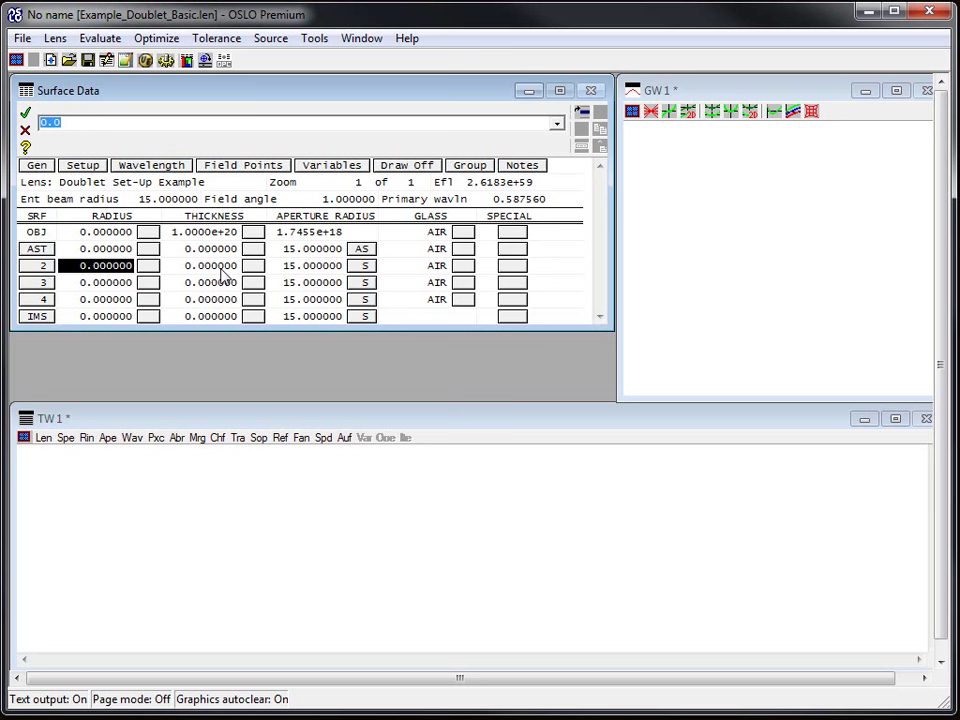
type("69")
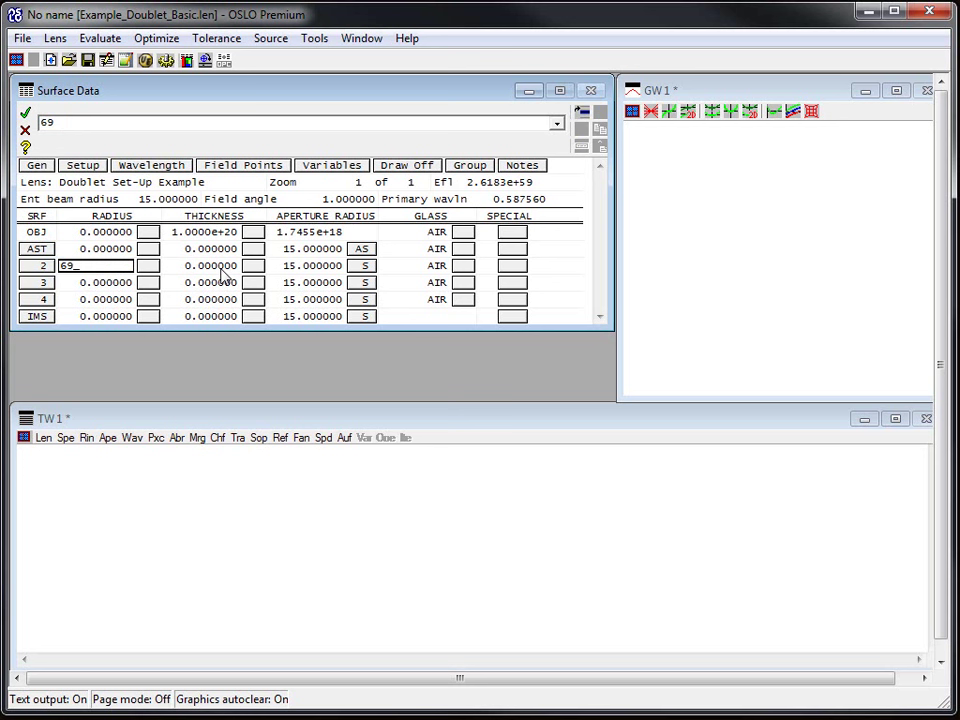
key("Return")
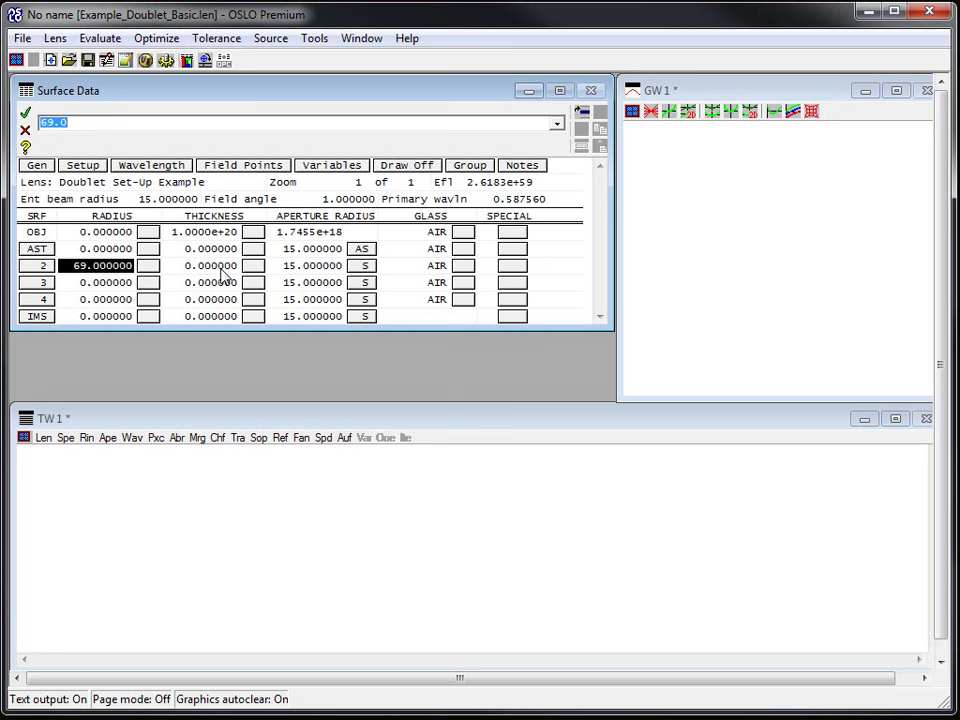
key("Down")
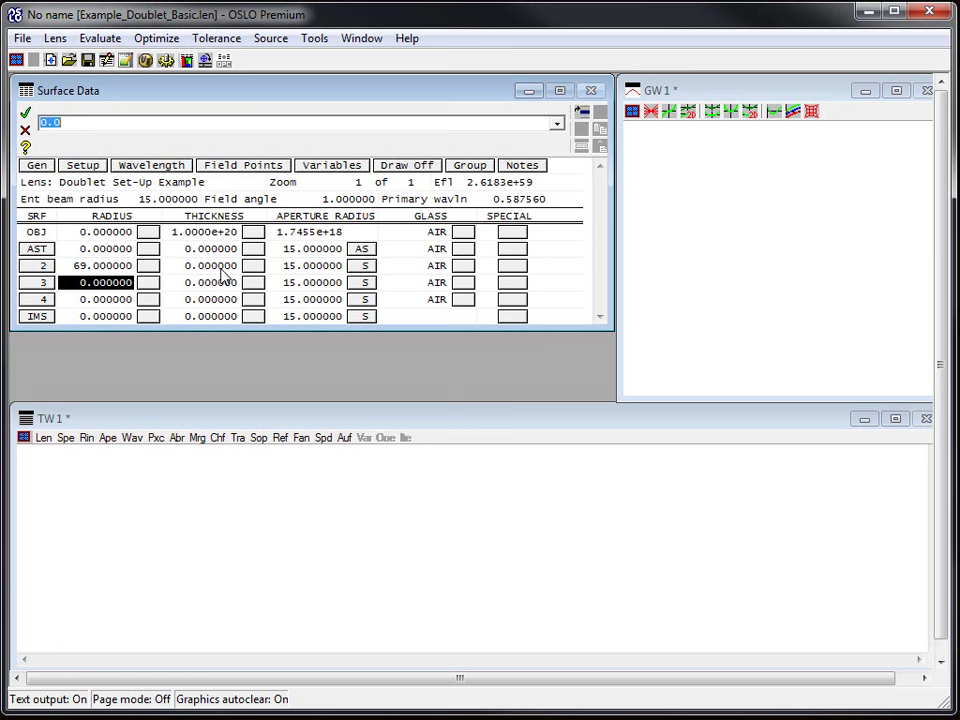
type("-40")
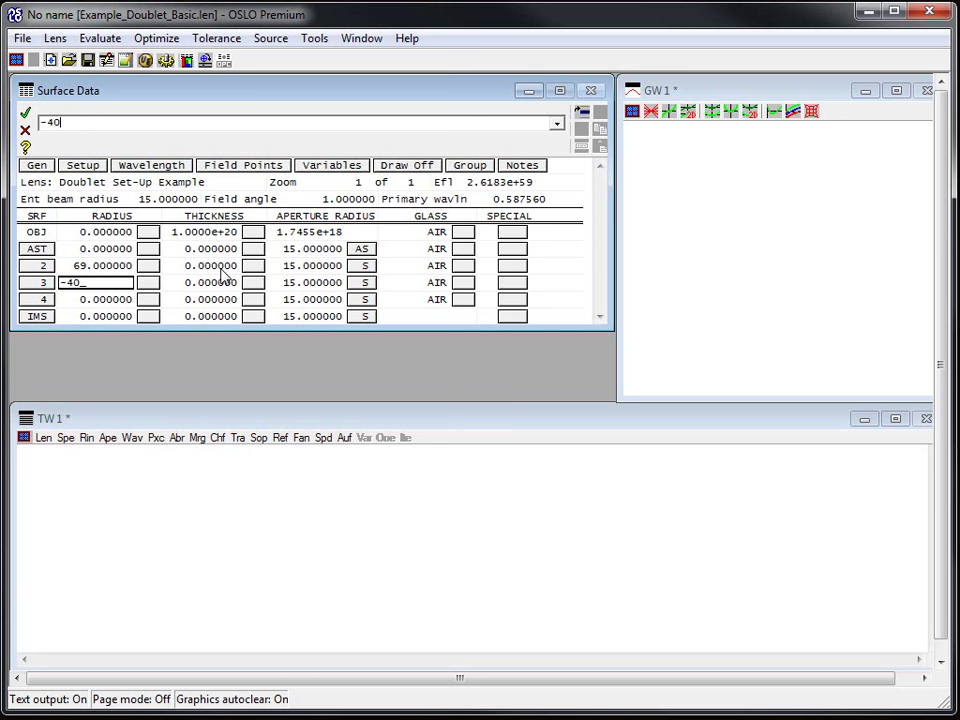
key("Return")
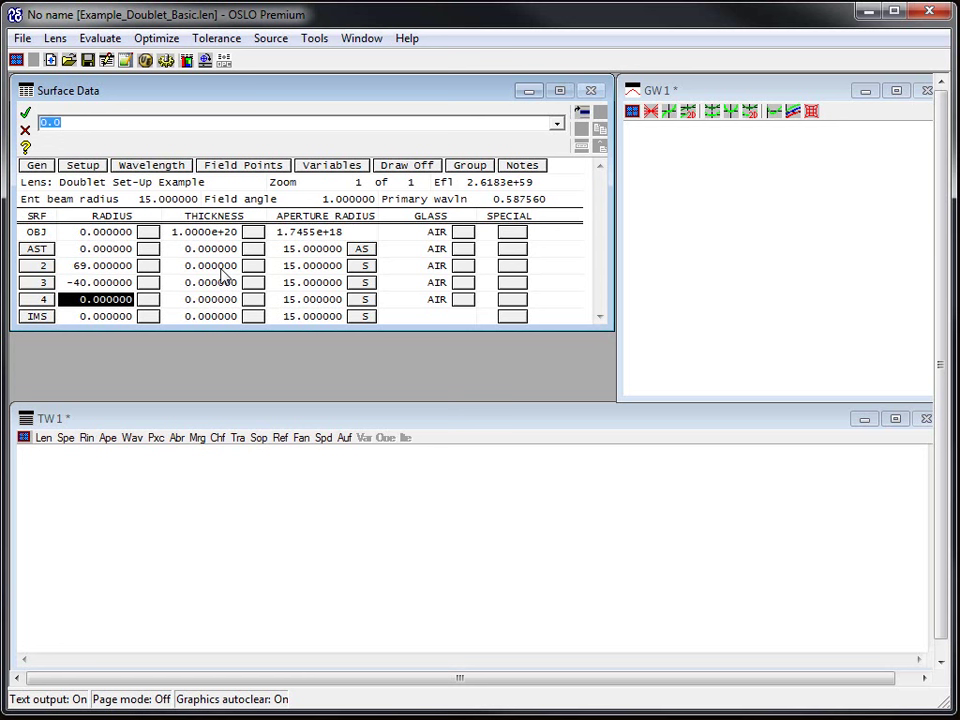
type("-130")
key("Return")
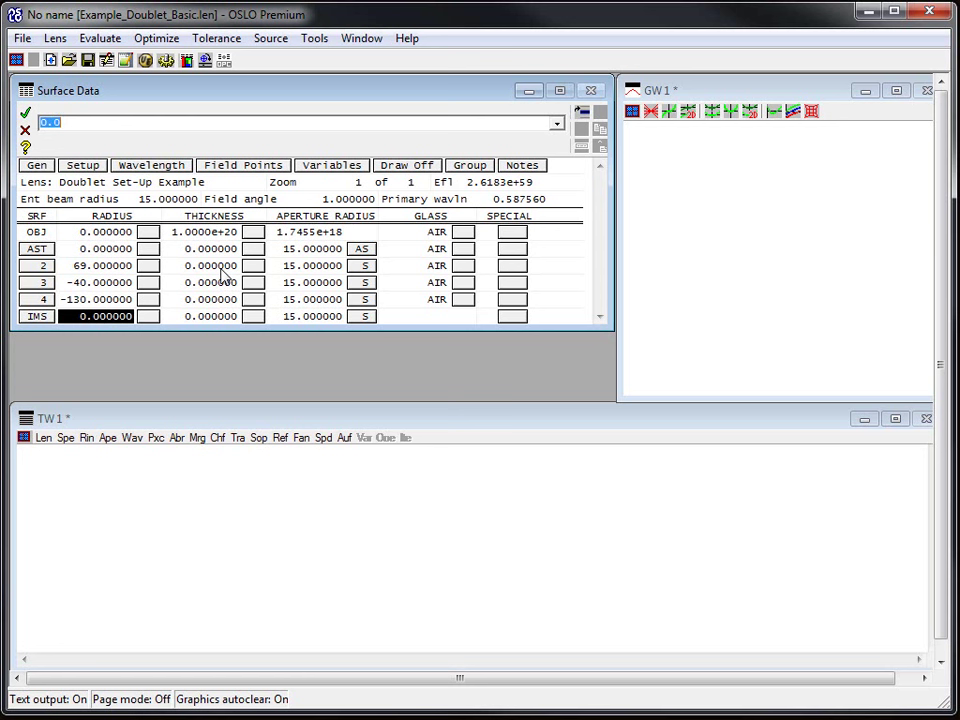
key("Up")
key("Up")
key("Up")
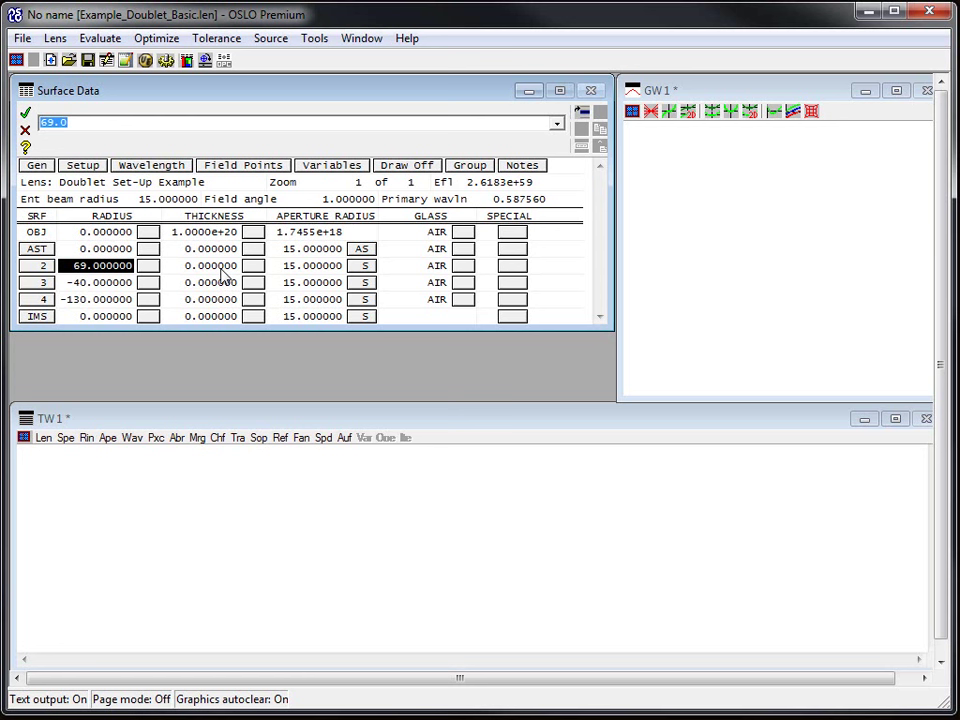
Give surfaces 2 and 3 thicknesses of 7 and 3.
left_click(222, 270)
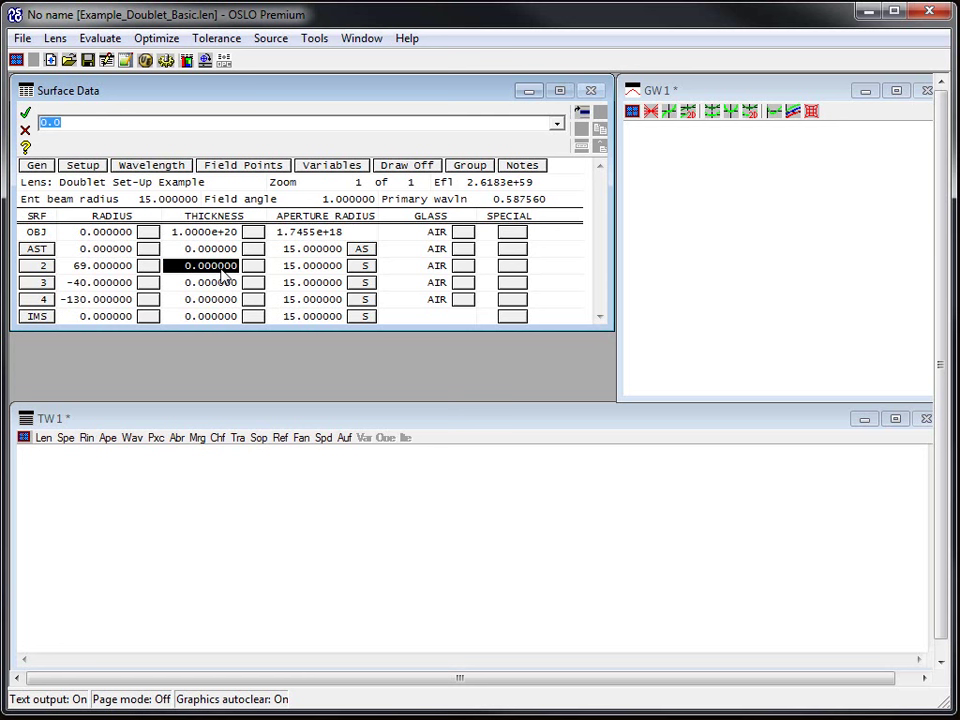
type("7")
key("Return")
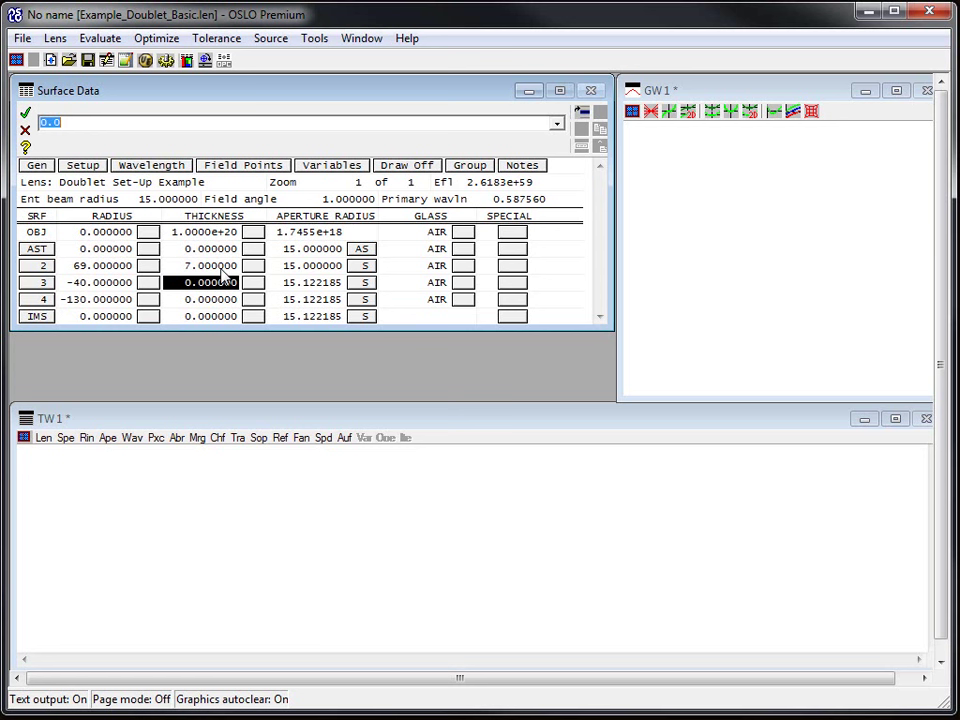
type("3")
key("Return")
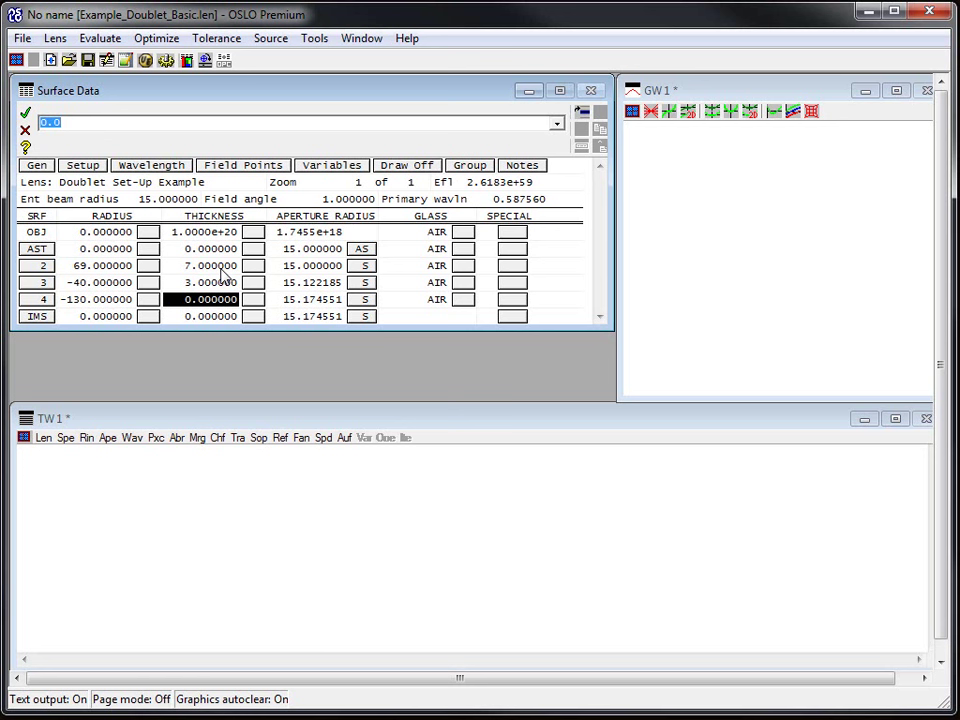
Make surface 4's thickness an axial ray height solve with value 0.
left_click(253, 300)
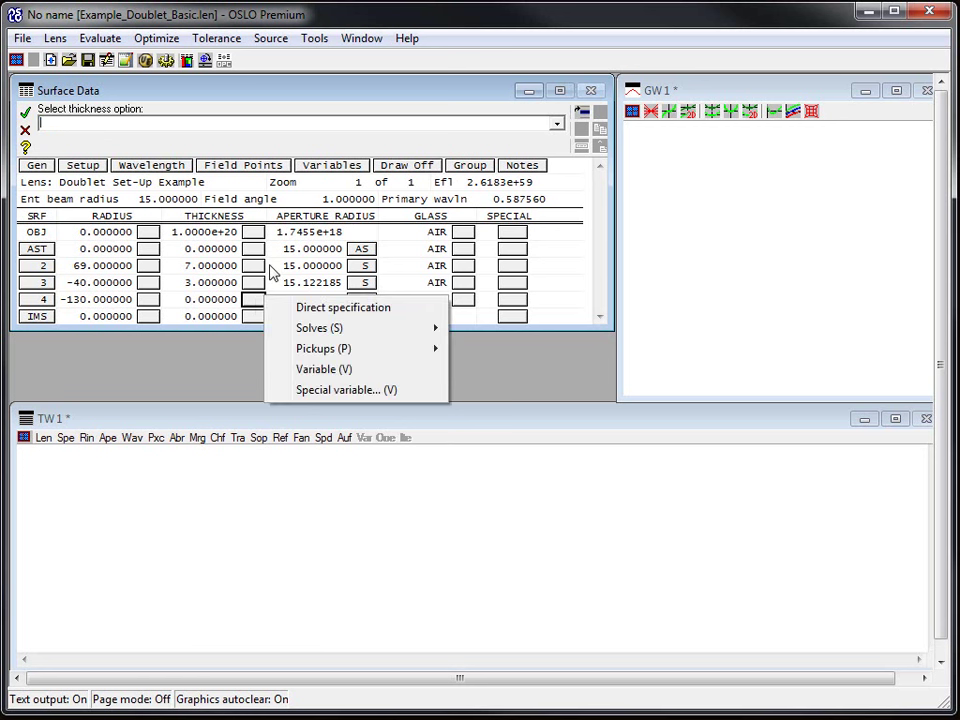
mouse_move(371, 331)
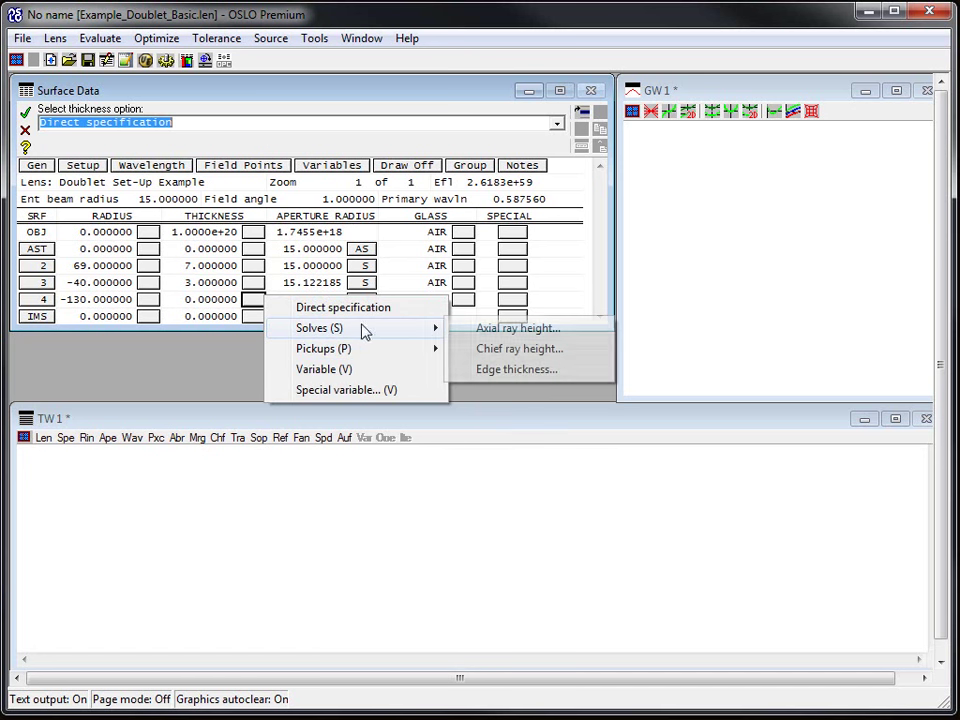
left_click(507, 333)
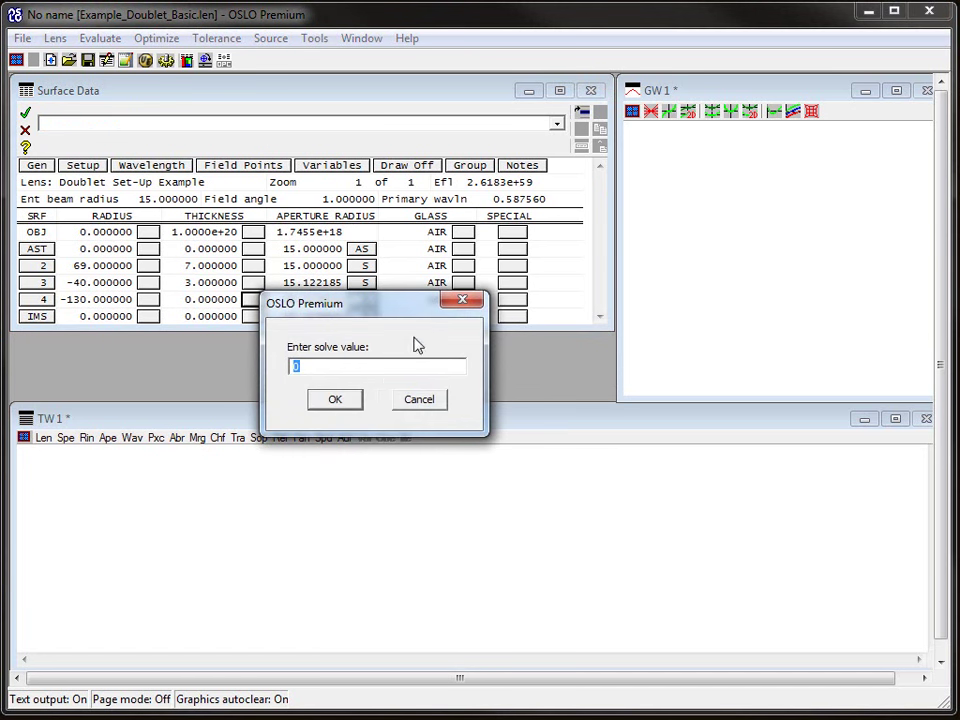
left_click(337, 400)
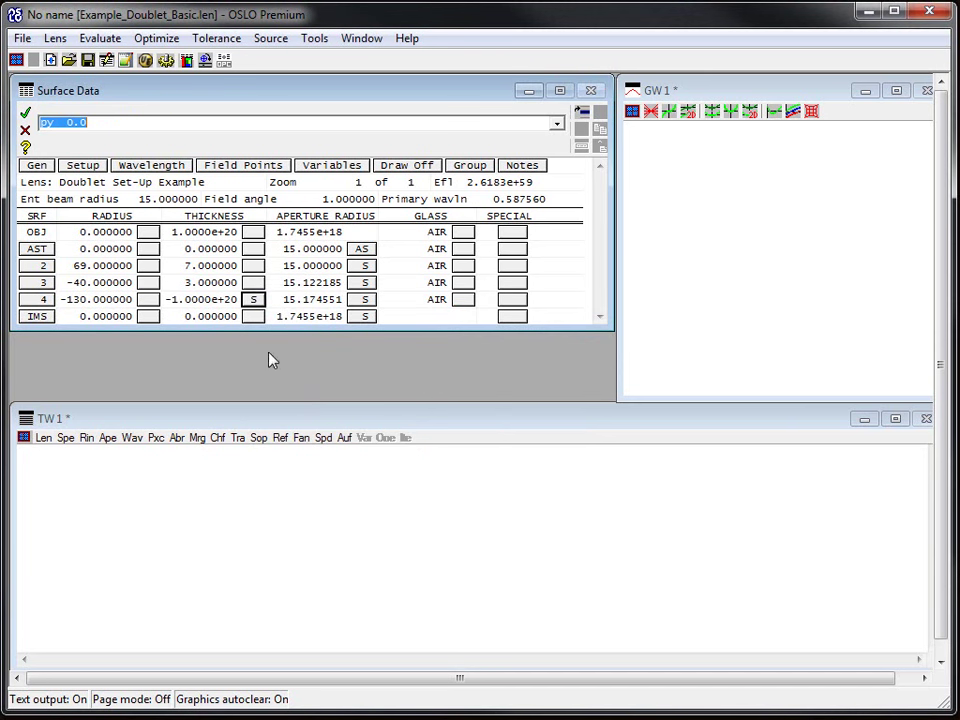
left_click(205, 316)
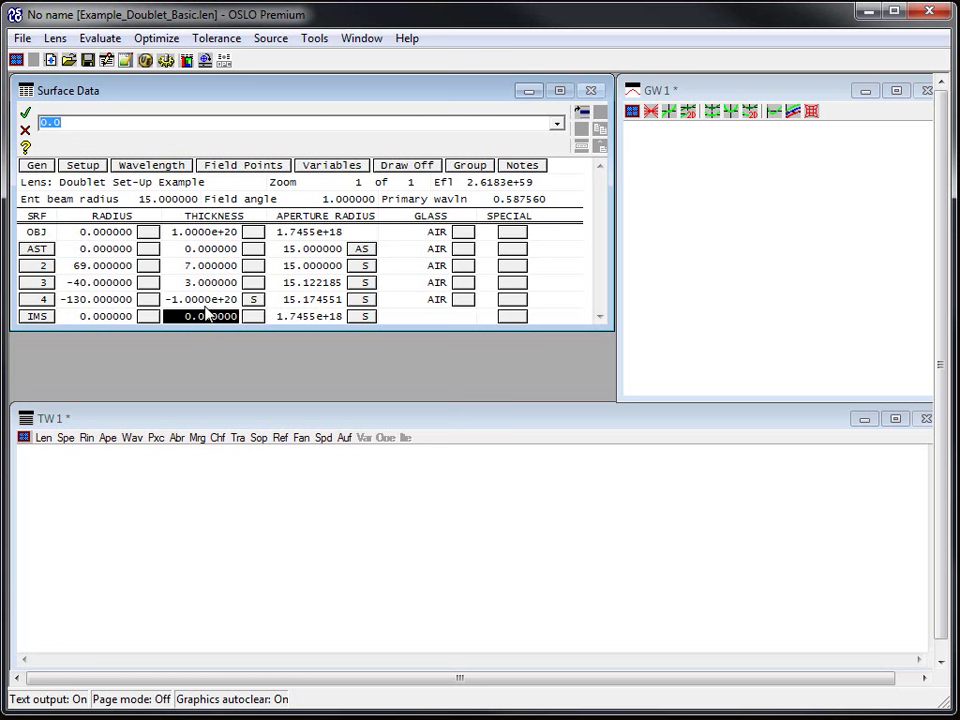
key("Up")
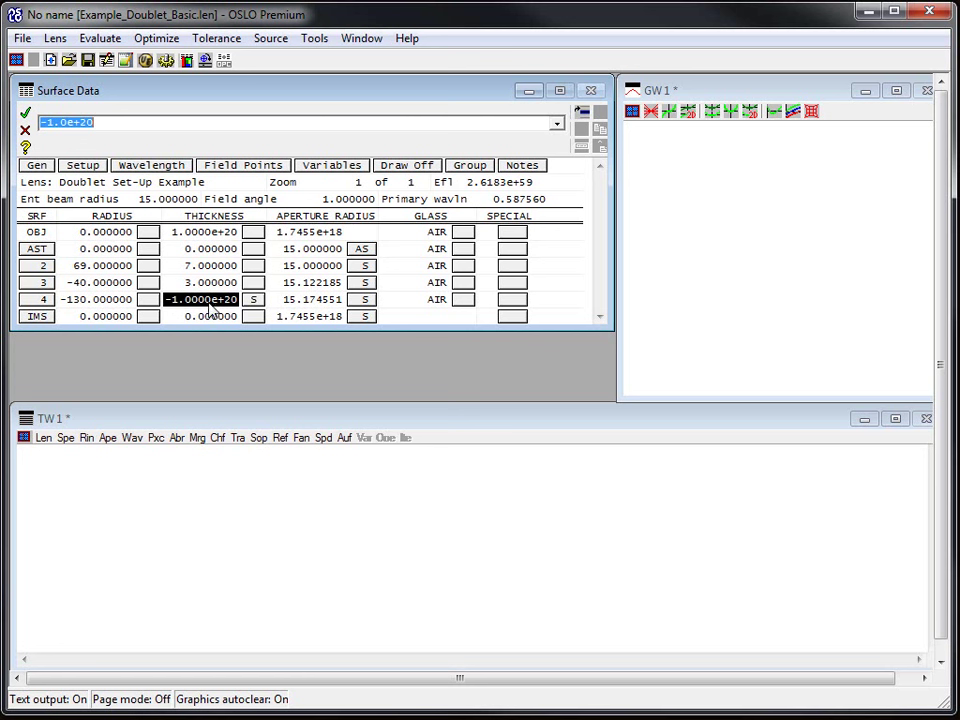
key("Down")
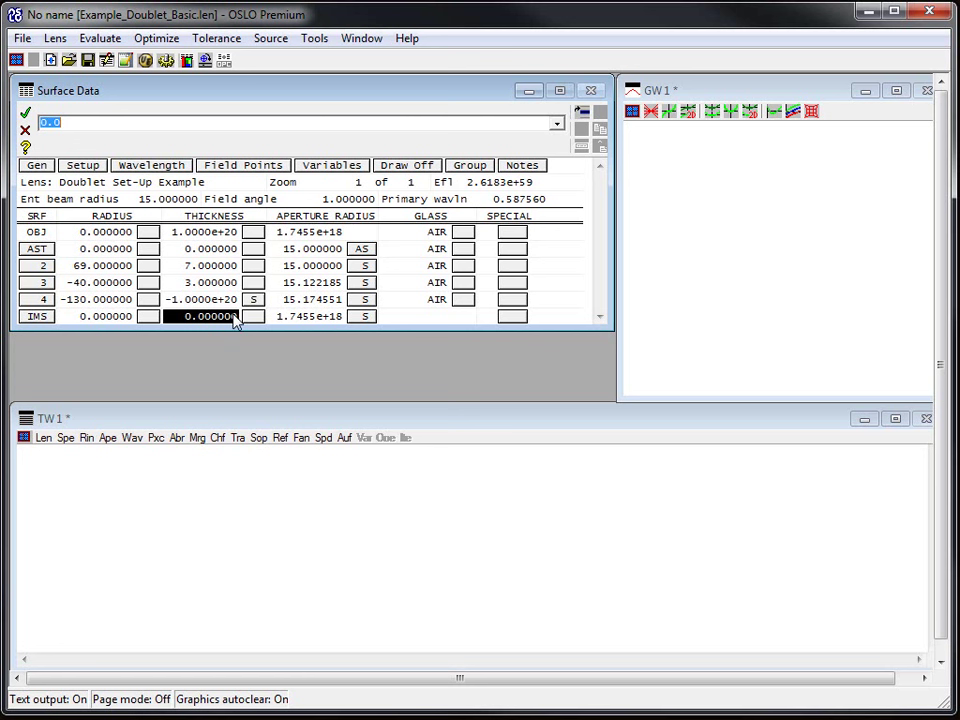
Save the lens to Example_Doublet_Basic.len and reopen the Surface Data table.
left_click(212, 282)
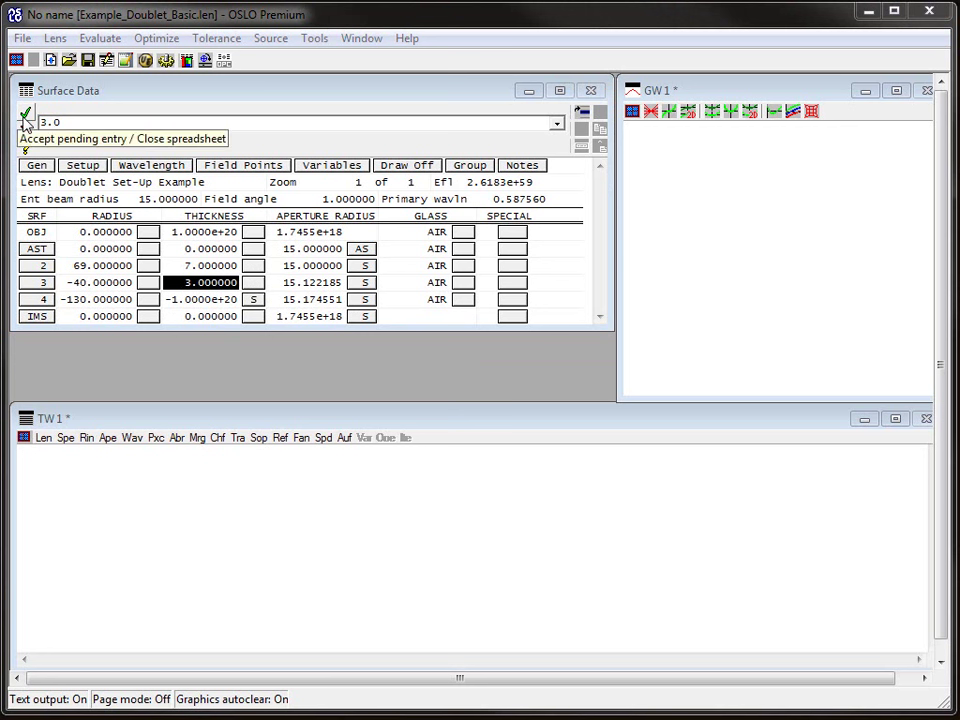
left_click(25, 117)
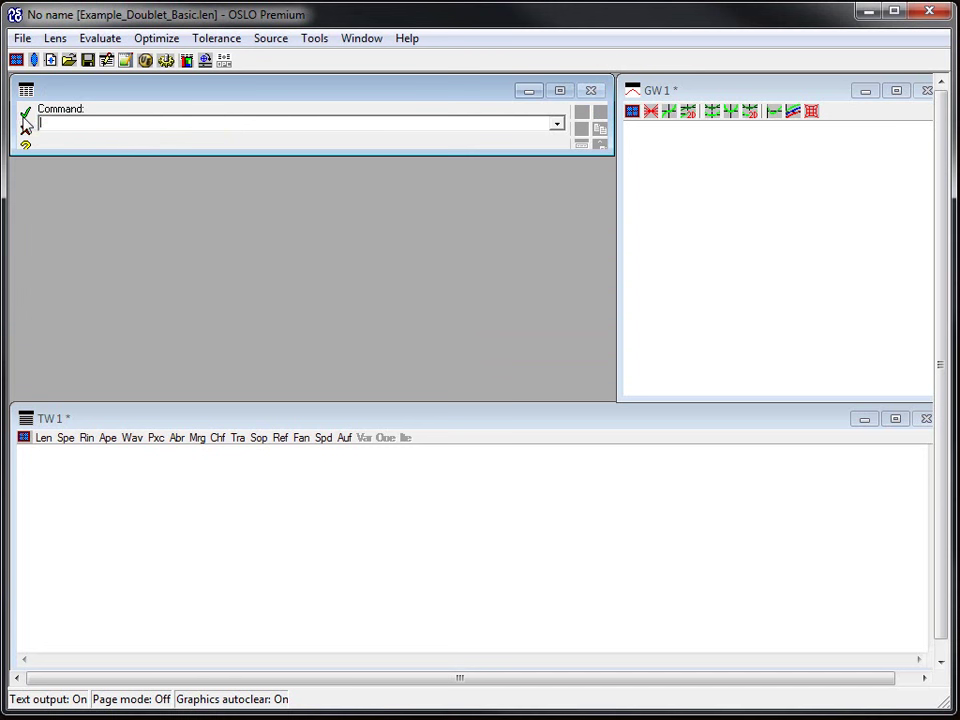
left_click(88, 62)
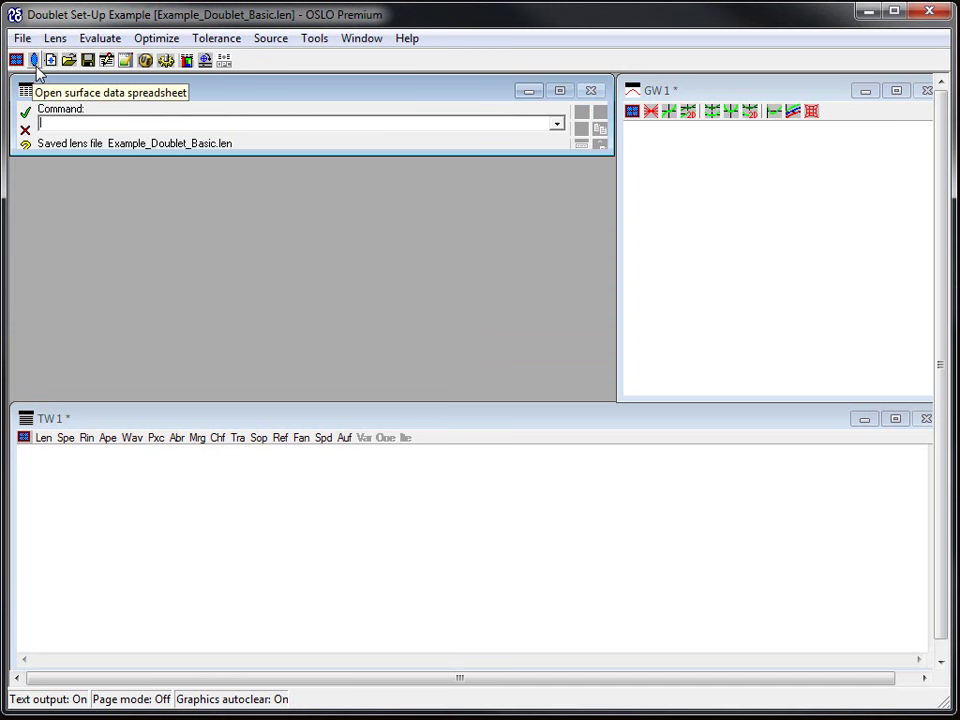
left_click(33, 60)
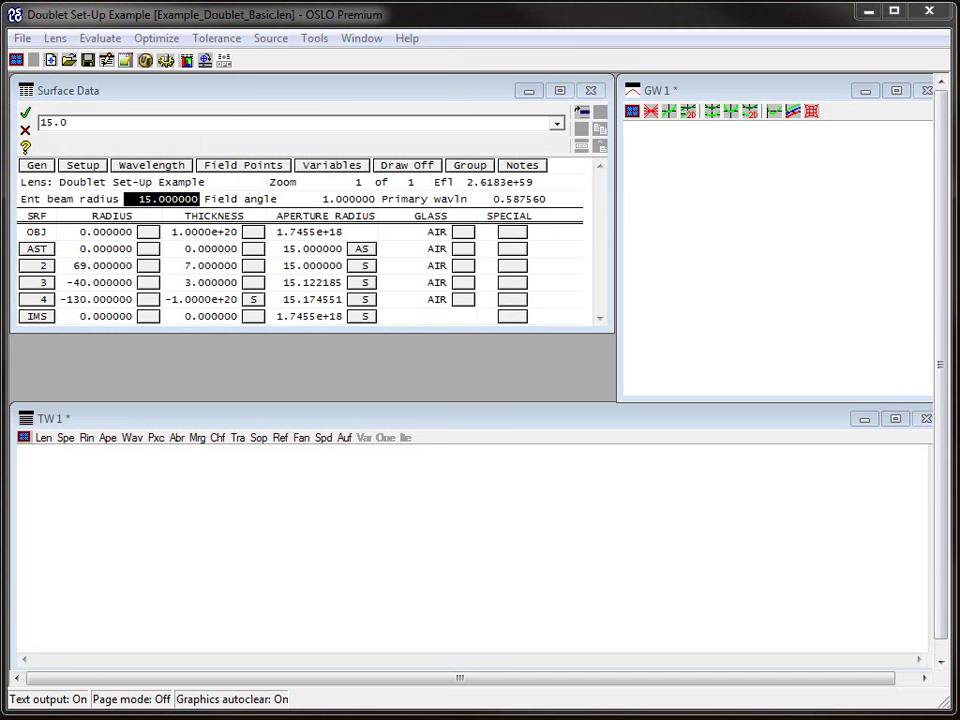
Assign BK7 glass to surface 2 and SF2 to surface 3, giving focal length 109.872475.
left_click(438, 250)
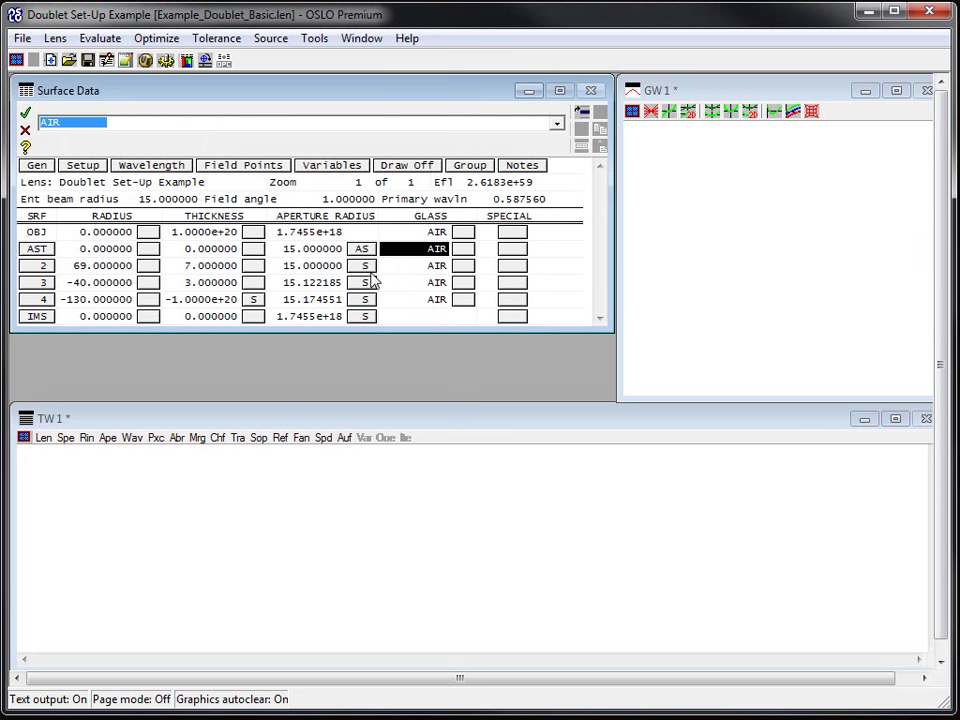
left_click(428, 266)
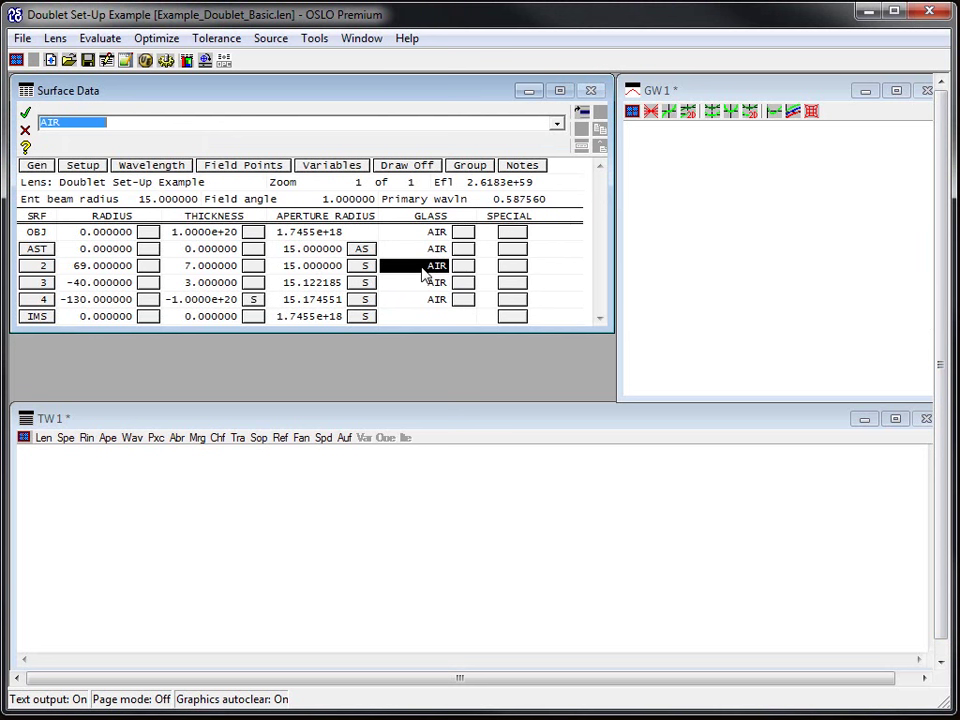
left_click(412, 253)
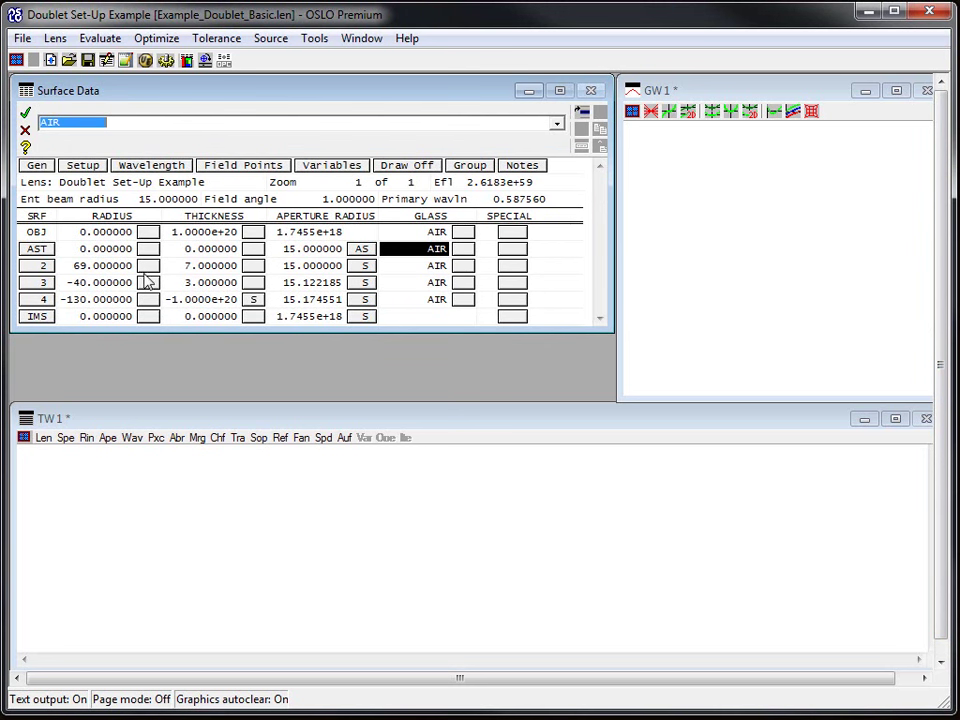
left_click(440, 268)
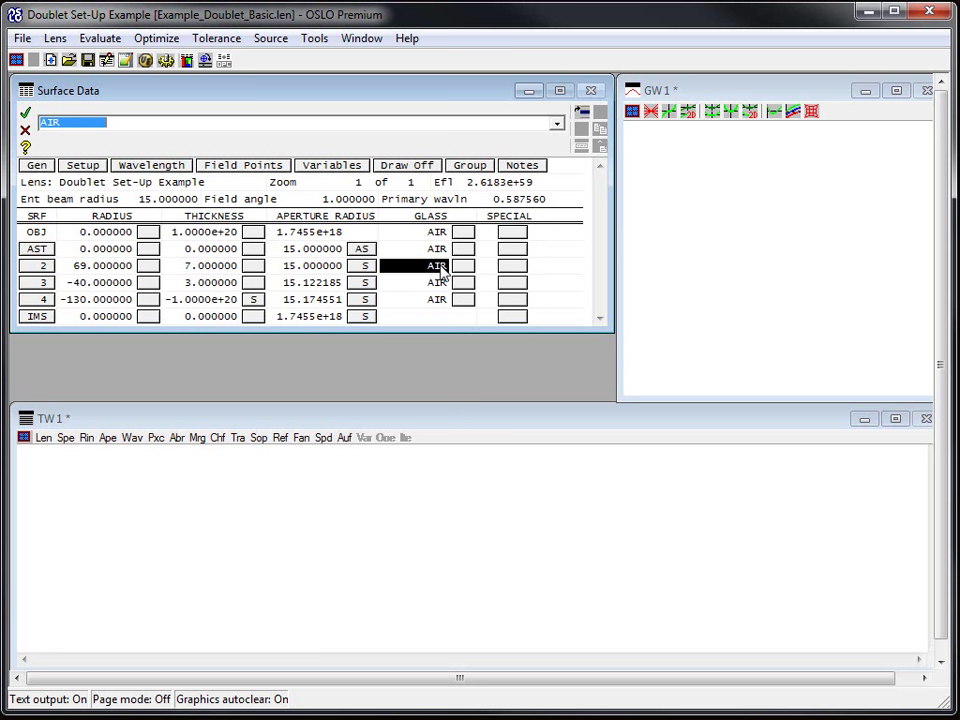
type("bk")
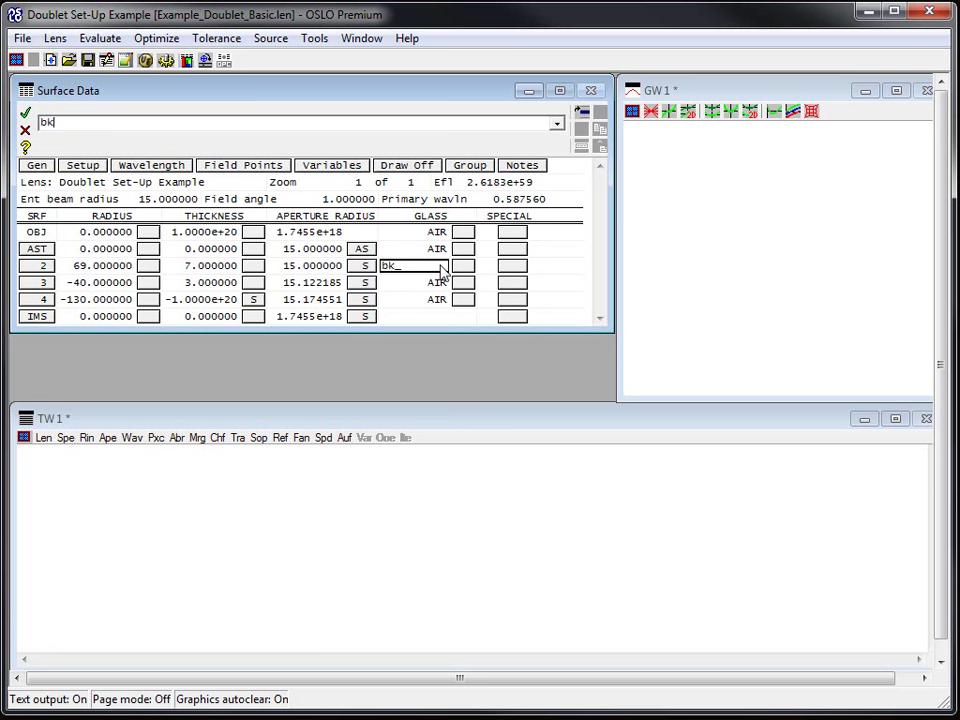
type("7")
key("Return")
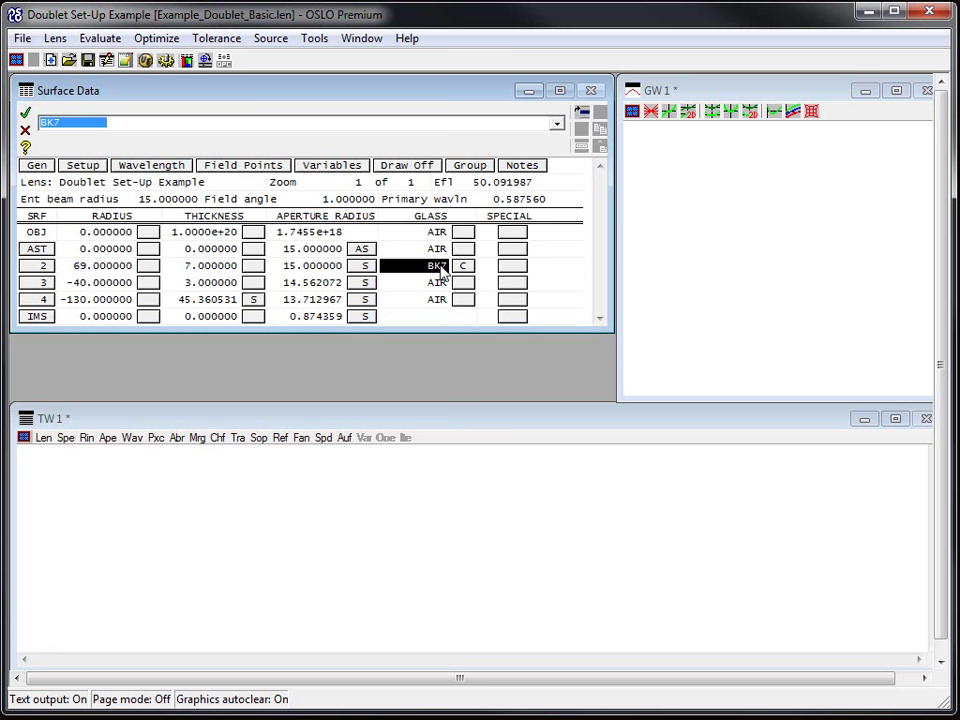
key("Down")
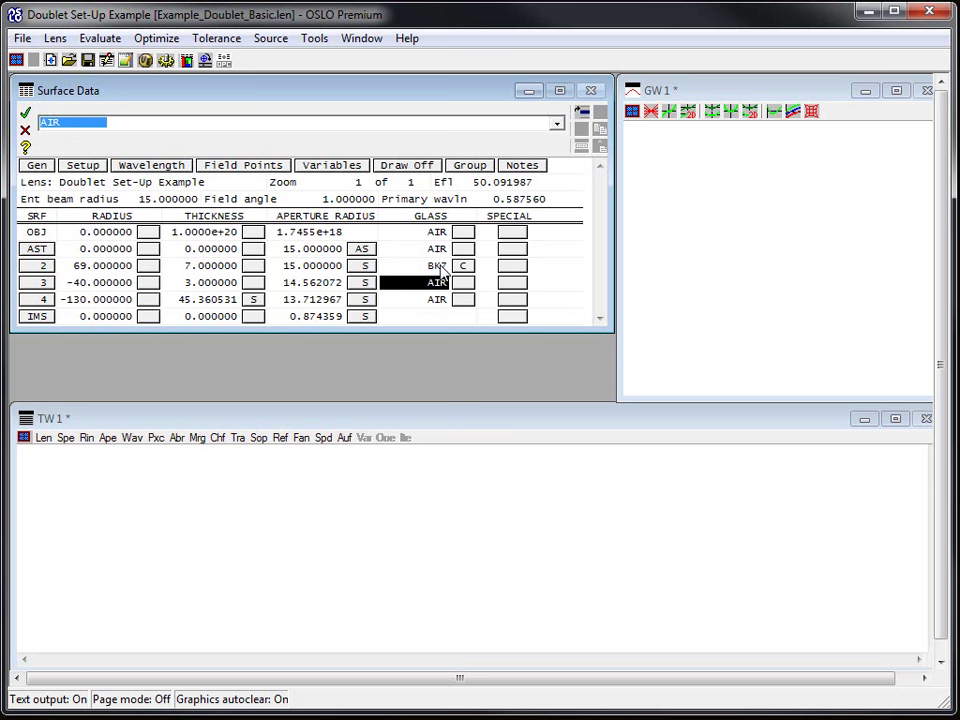
type("sf2")
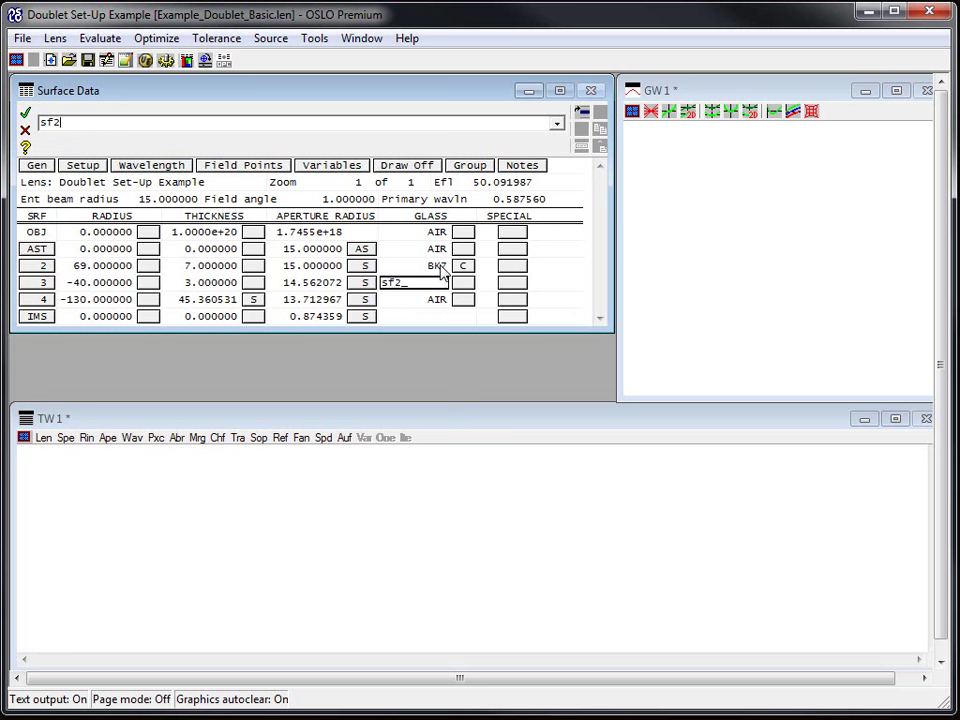
key("Return")
left_click(438, 266)
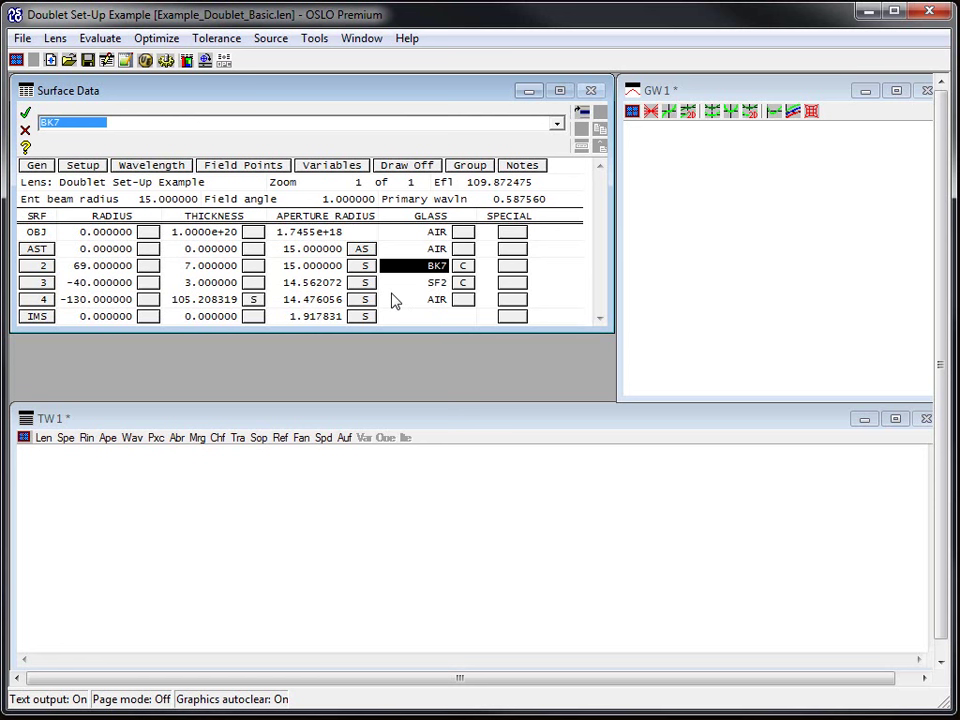
left_click(427, 250)
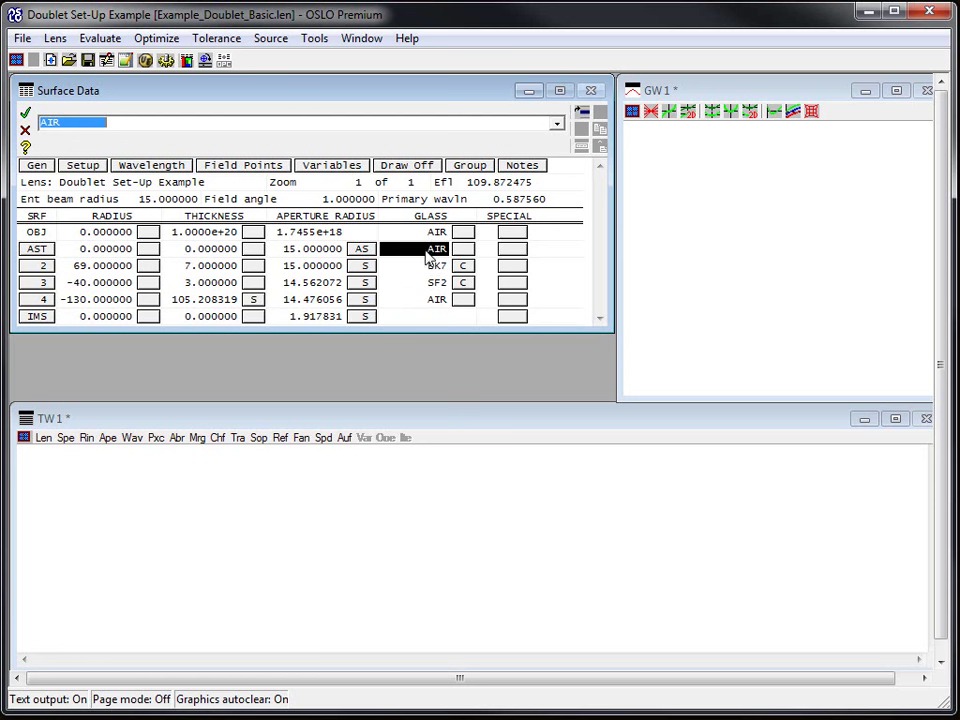
left_click(428, 266)
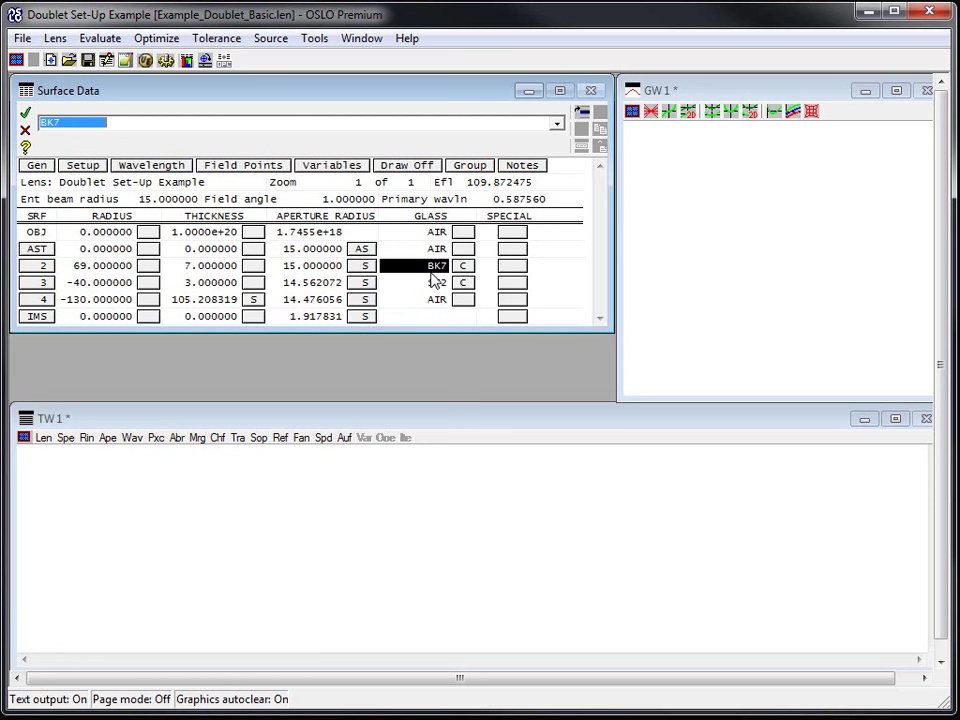
Browse the Schott glass catalog from surface 2's glass options, then close it.
left_click(463, 265)
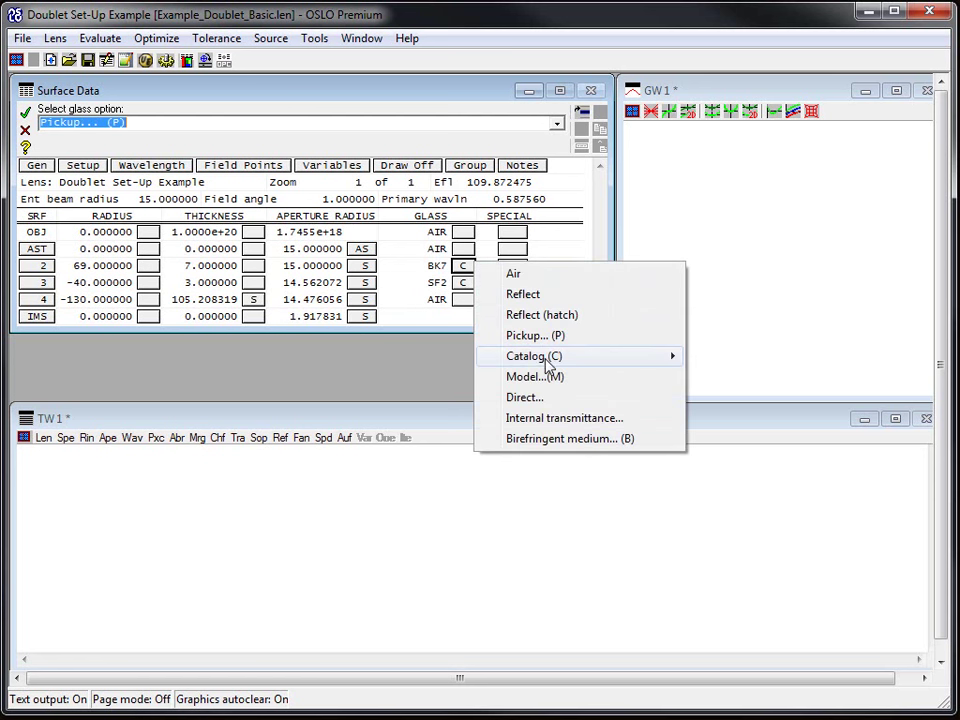
mouse_move(676, 360)
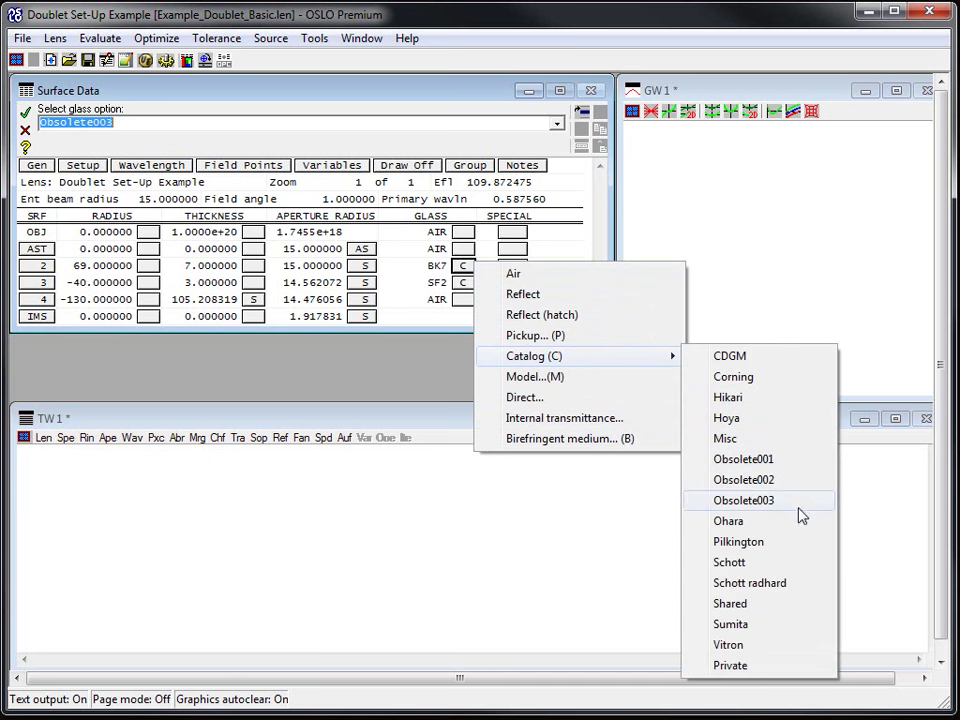
left_click(720, 563)
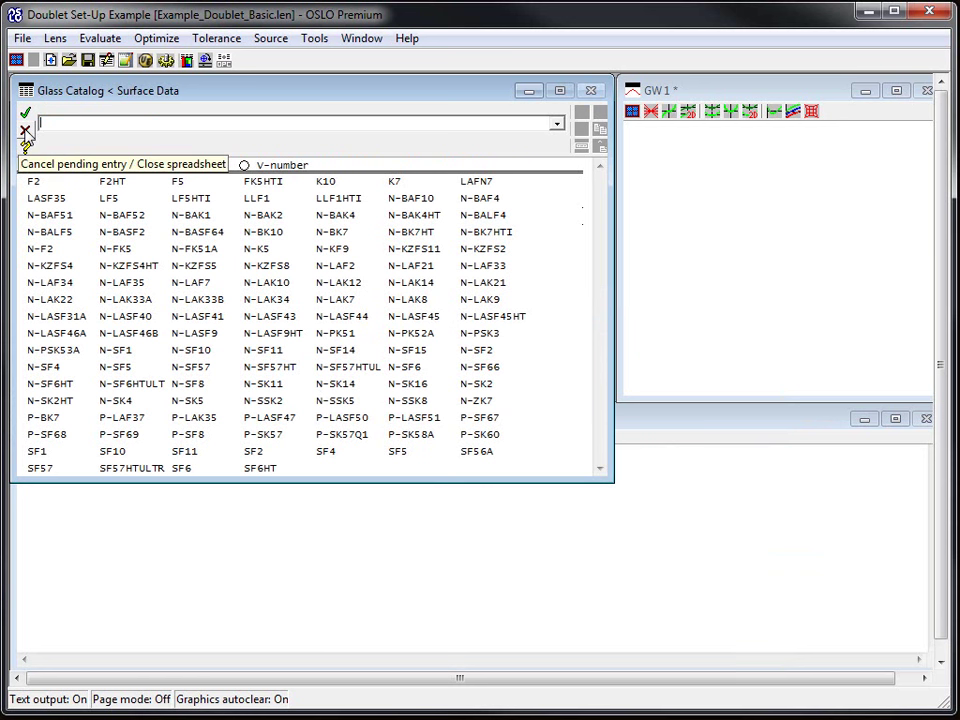
left_click(25, 131)
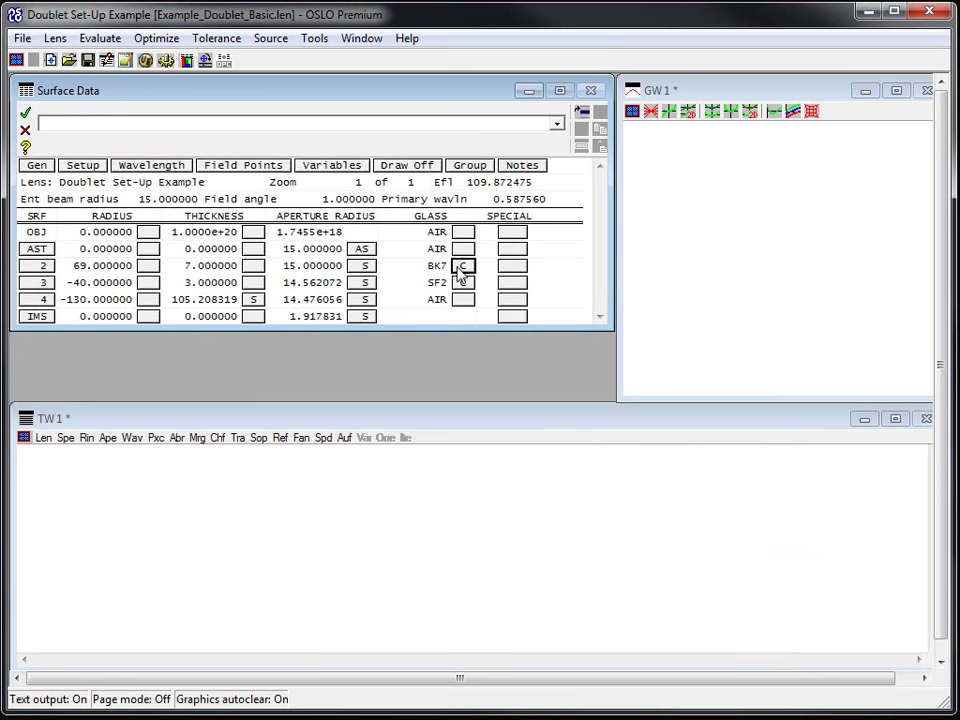
Confirm surfaces 2 and 3 use the catalog glasses BK7 and SF2.
left_click(445, 268)
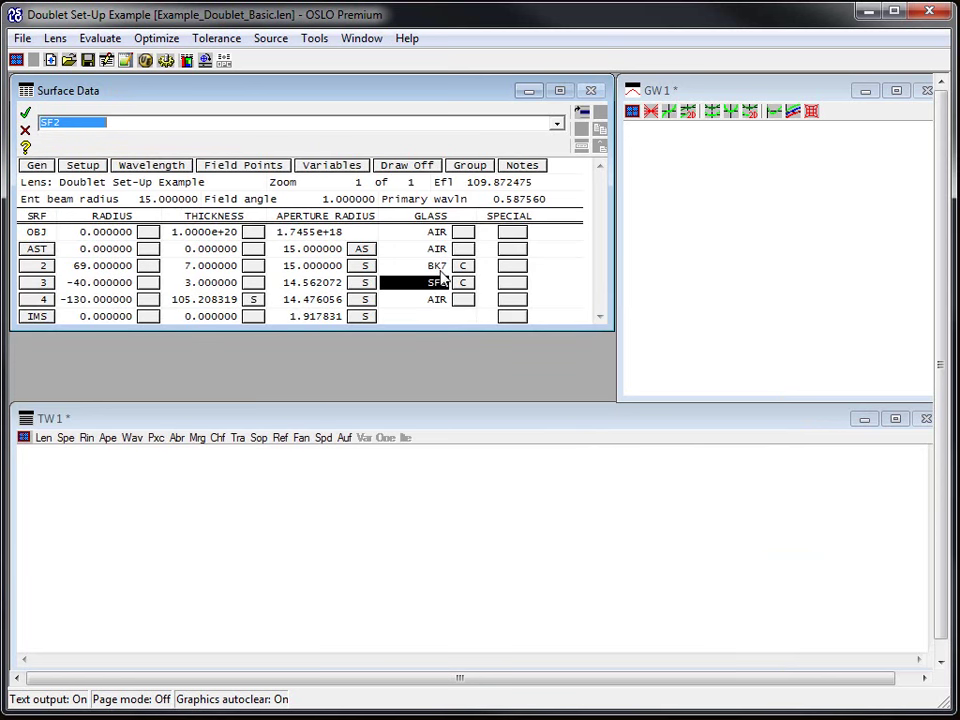
left_click(440, 284)
left_click(462, 282)
left_click(418, 267)
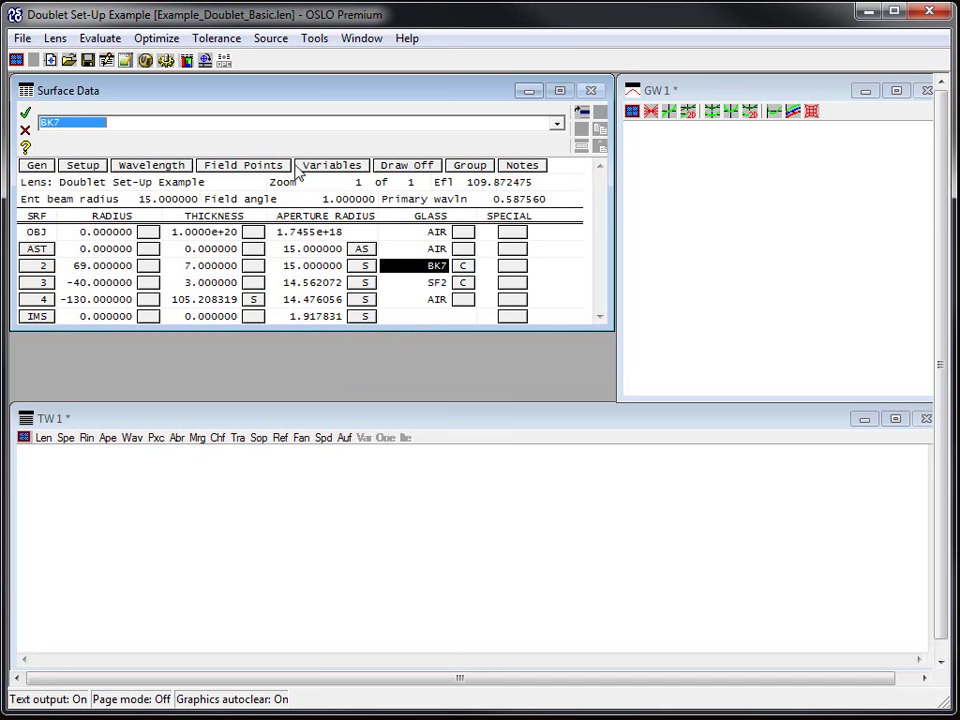
Close the surface data spreadsheet, save the lens, and reopen the surface data.
left_click(25, 115)
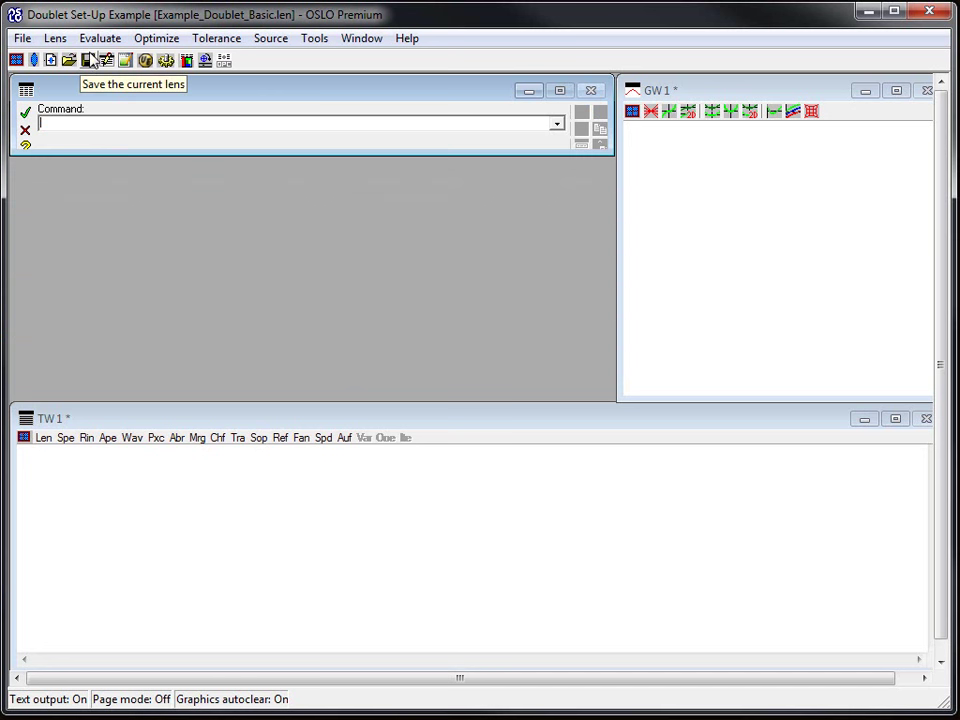
left_click(87, 60)
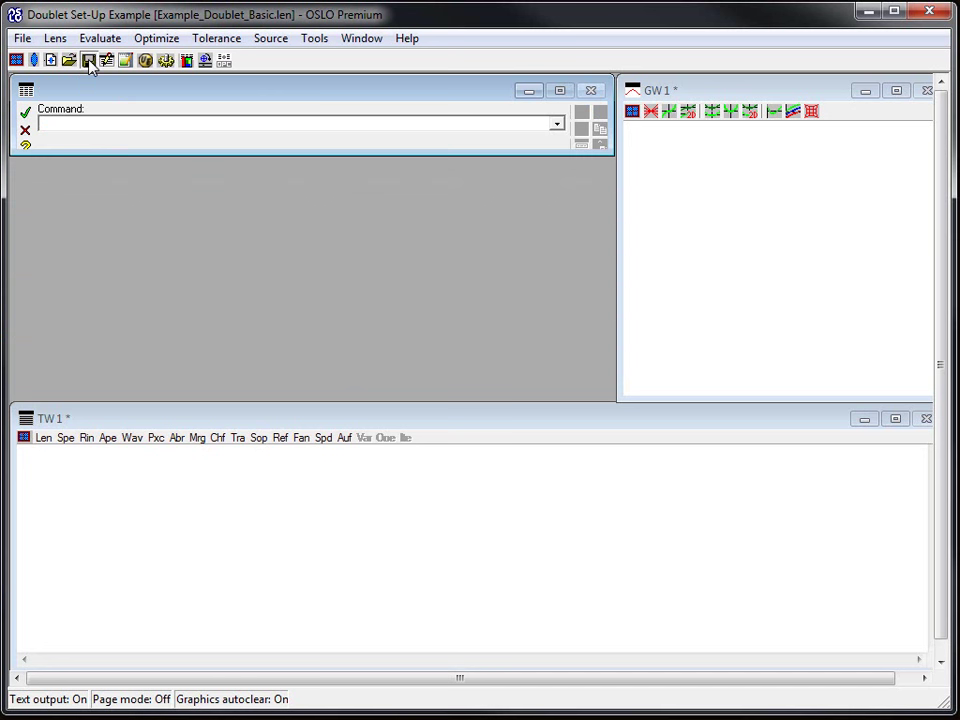
left_click(33, 60)
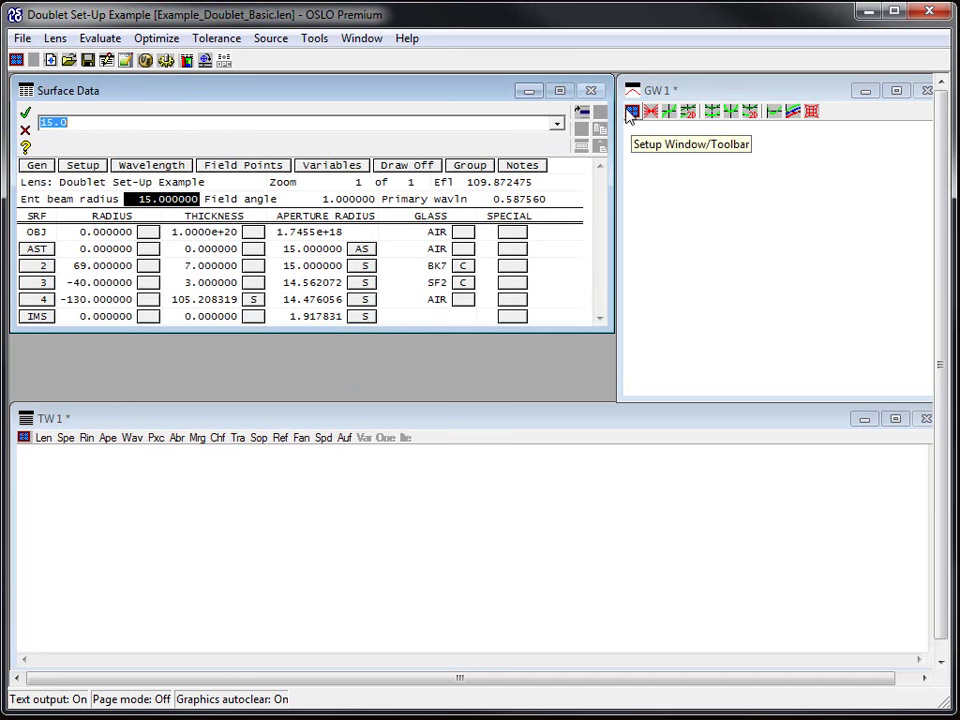
Load Standard Tools in GW1 and draw the doublet in 2D plan view.
left_click(632, 111)
left_click(678, 246)
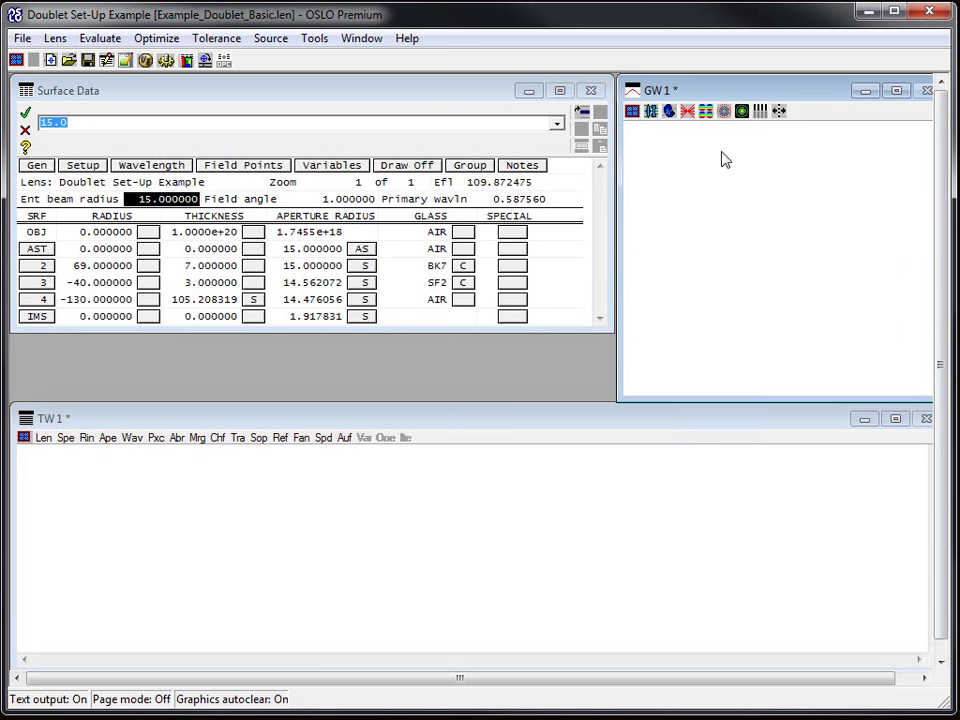
left_click(651, 112)
left_click(663, 134)
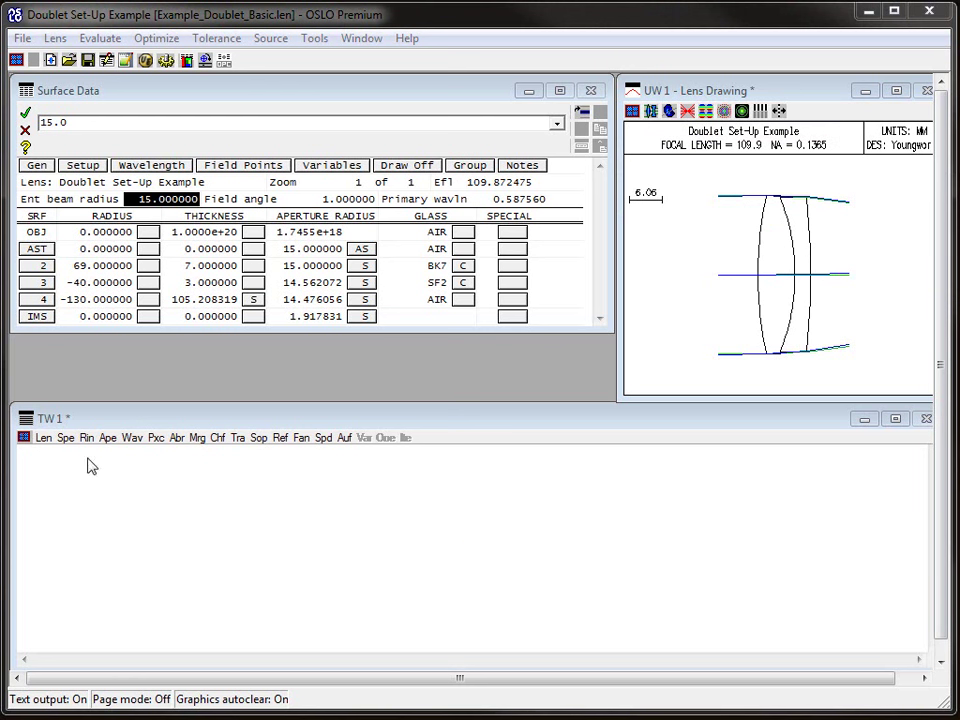
Print the doublet's lens data, BK7/SF2 refractive indices, and the 0.58756, 0.48613, 0.65627 wavelengths.
left_click(44, 440)
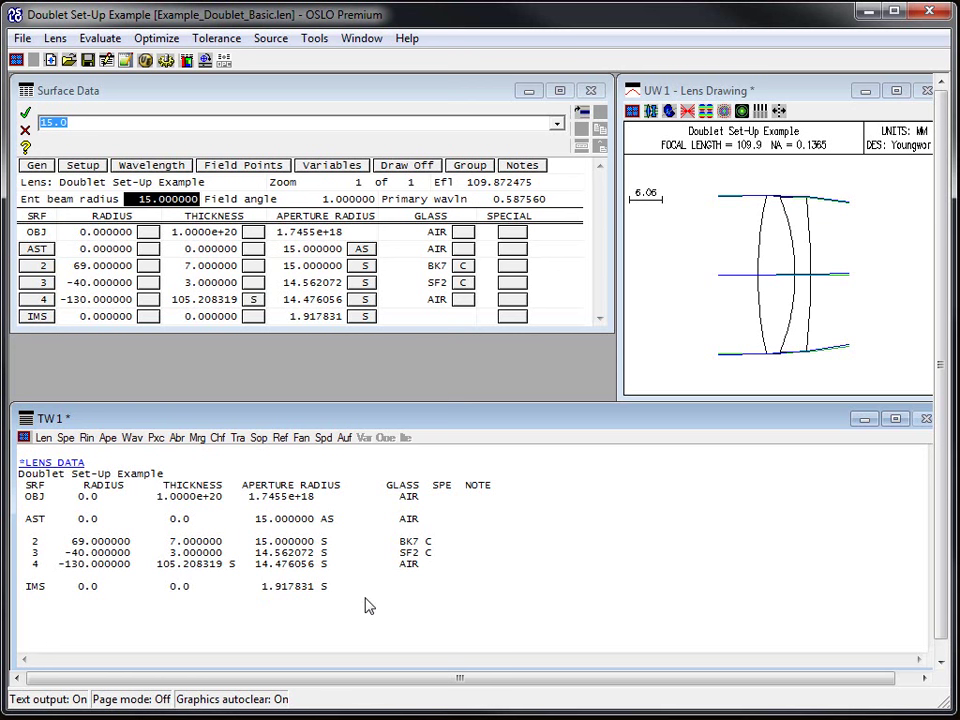
left_click(88, 446)
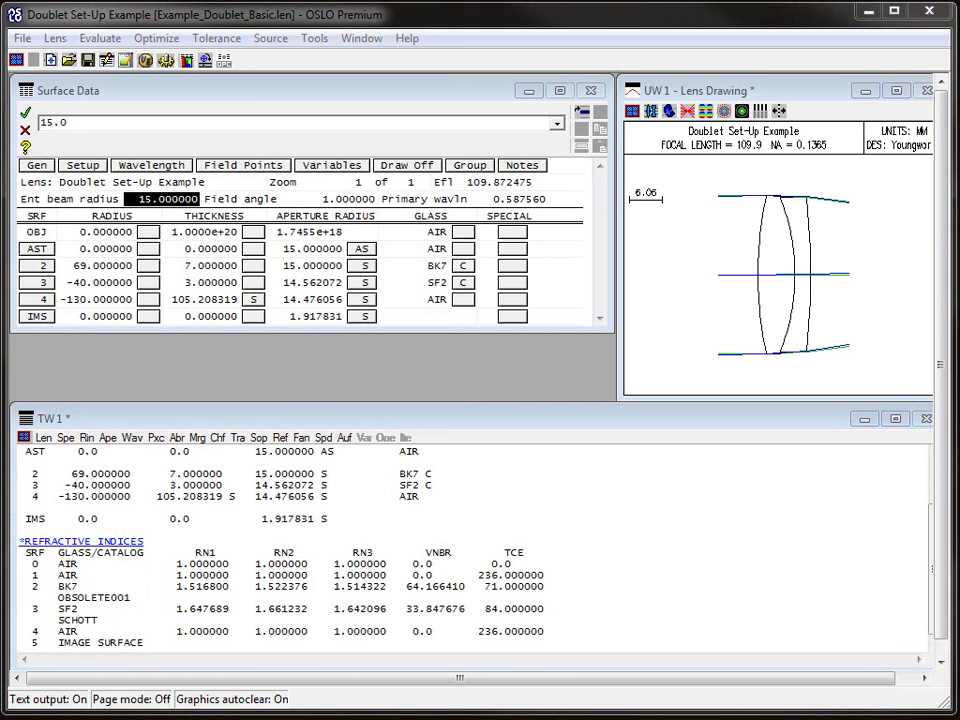
left_click(132, 442)
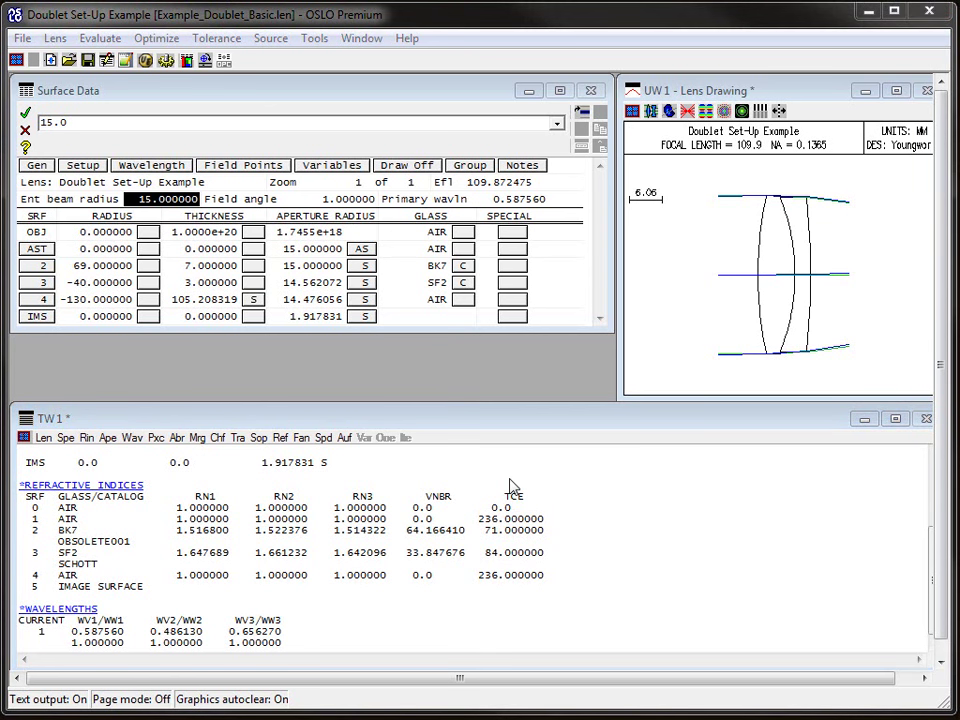
Print paraxial constants showing EFL 109.872475 and working F-number 3.662416.
left_click(155, 444)
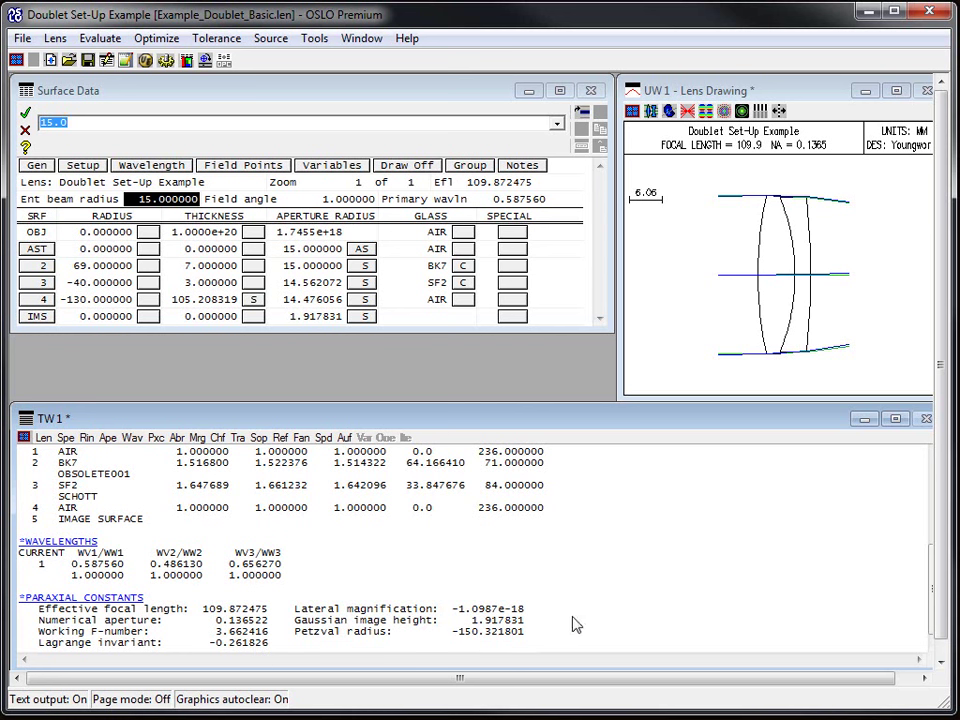
Save Example_Doublet_Basic.len, close Surface Data, and save it again.
left_click(88, 62)
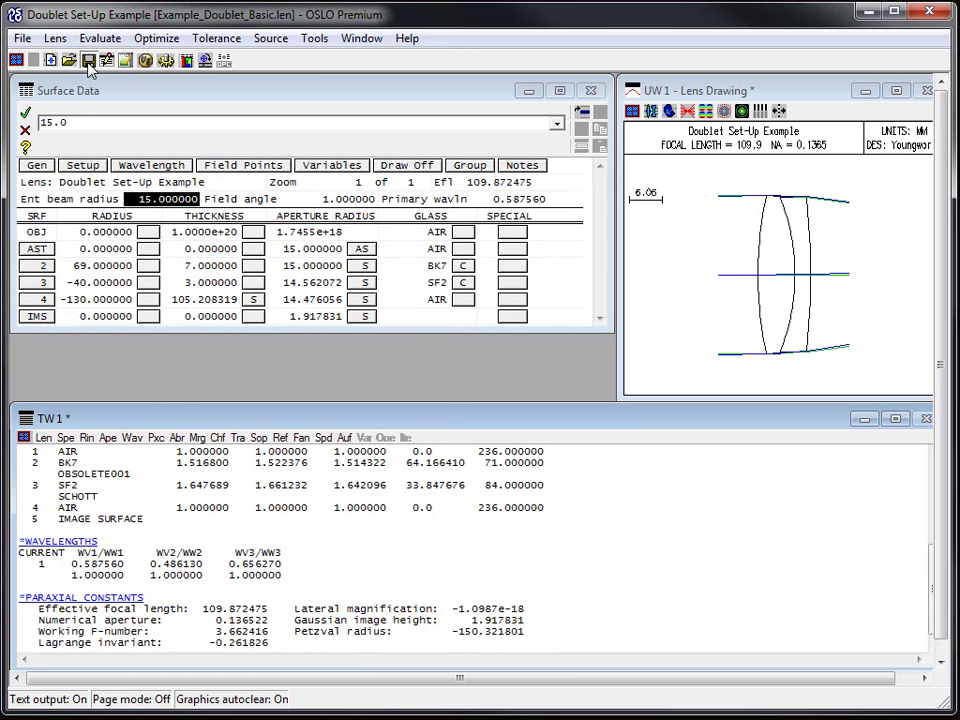
left_click(28, 113)
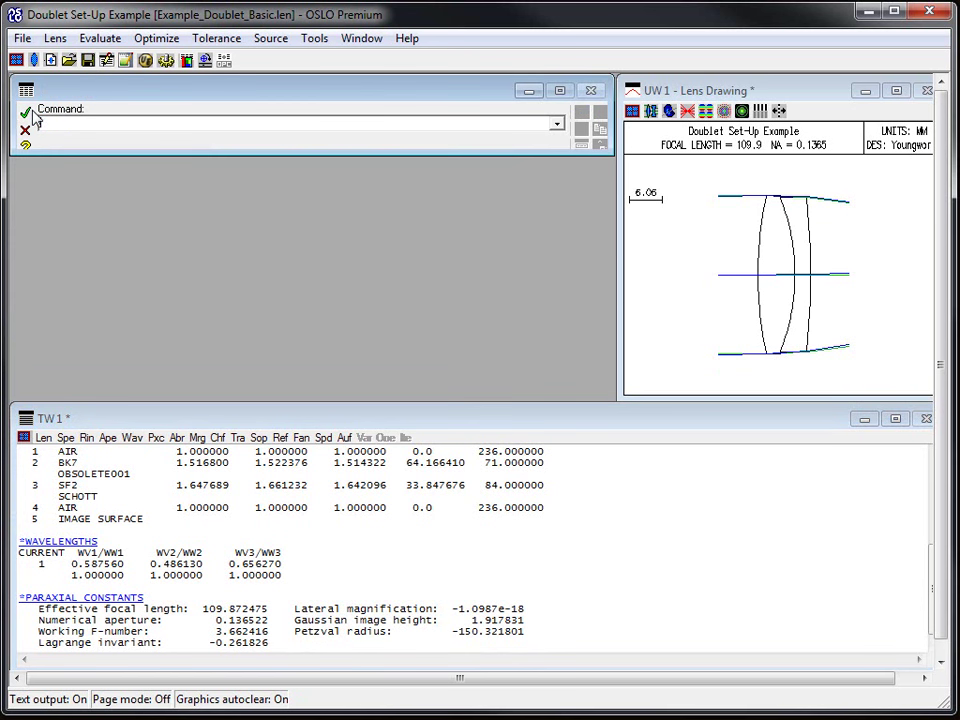
left_click(88, 62)
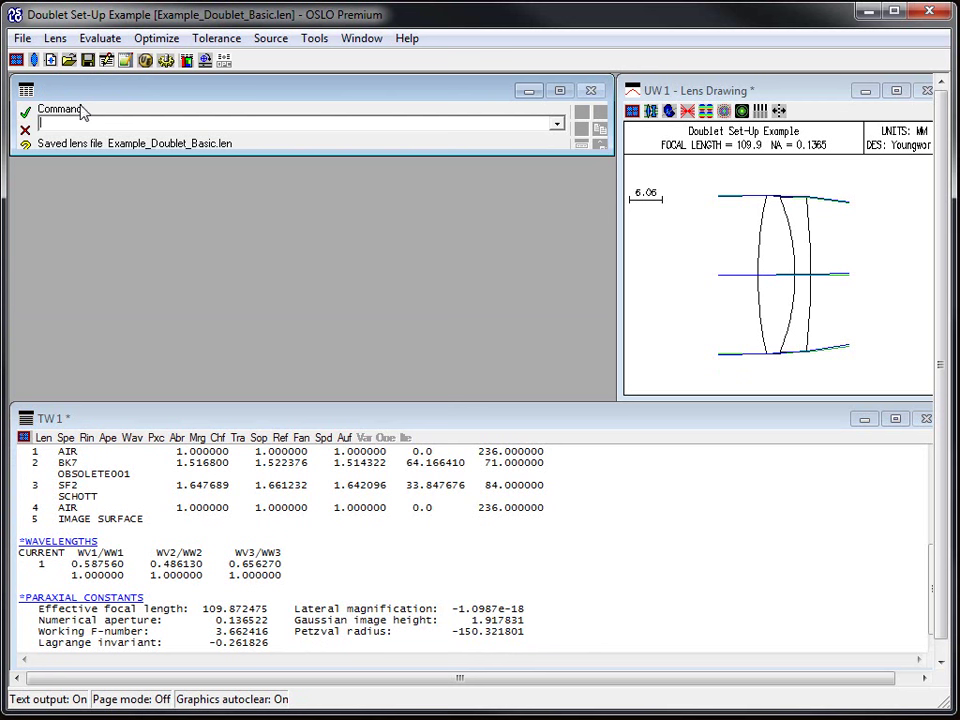